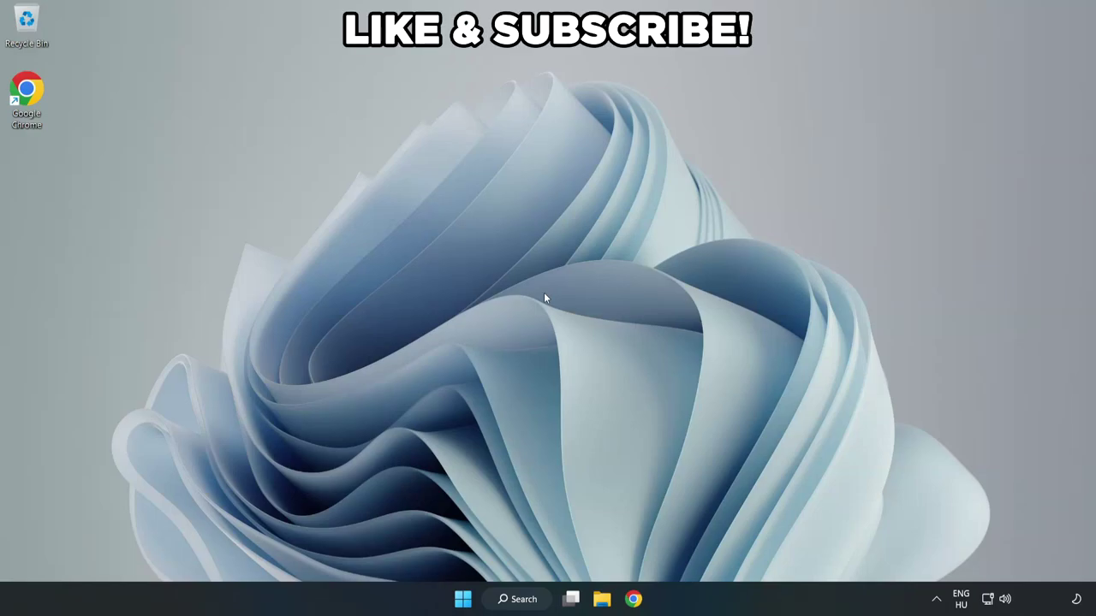
Step: Search Windows for 'edit power plan'
{"action": "left_click", "coordinate": [522, 600]}
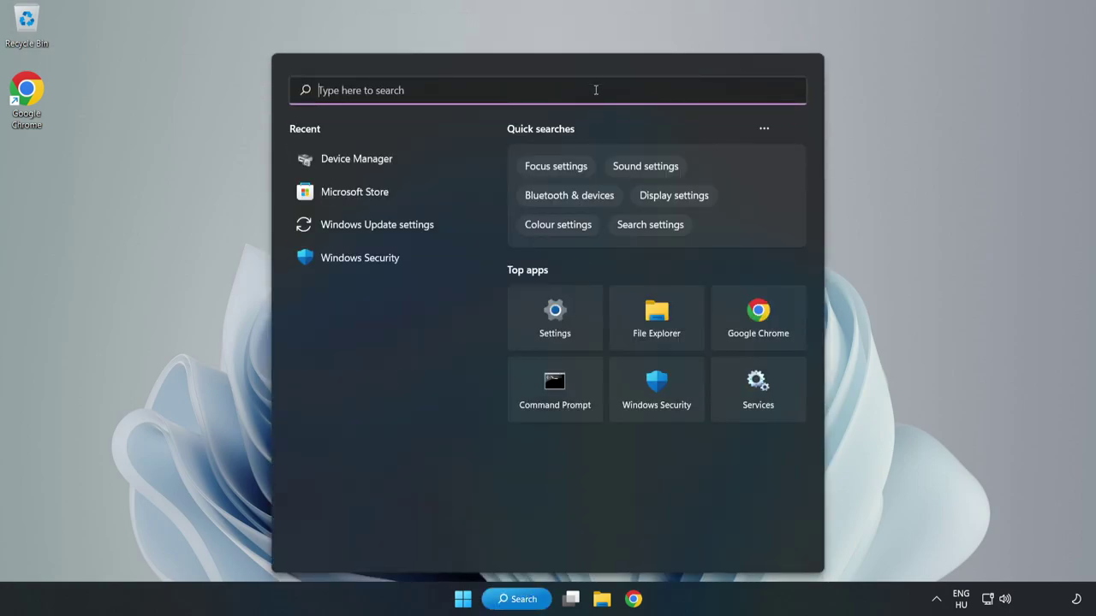
{"action": "type", "text": "edit"}
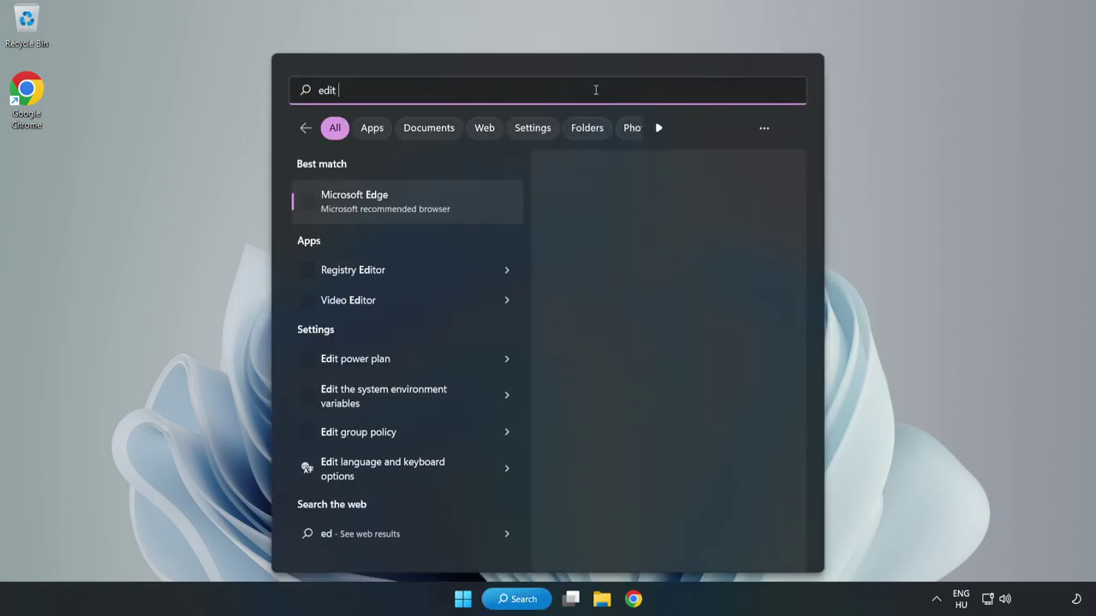
{"action": "type", "text": " power plan"}
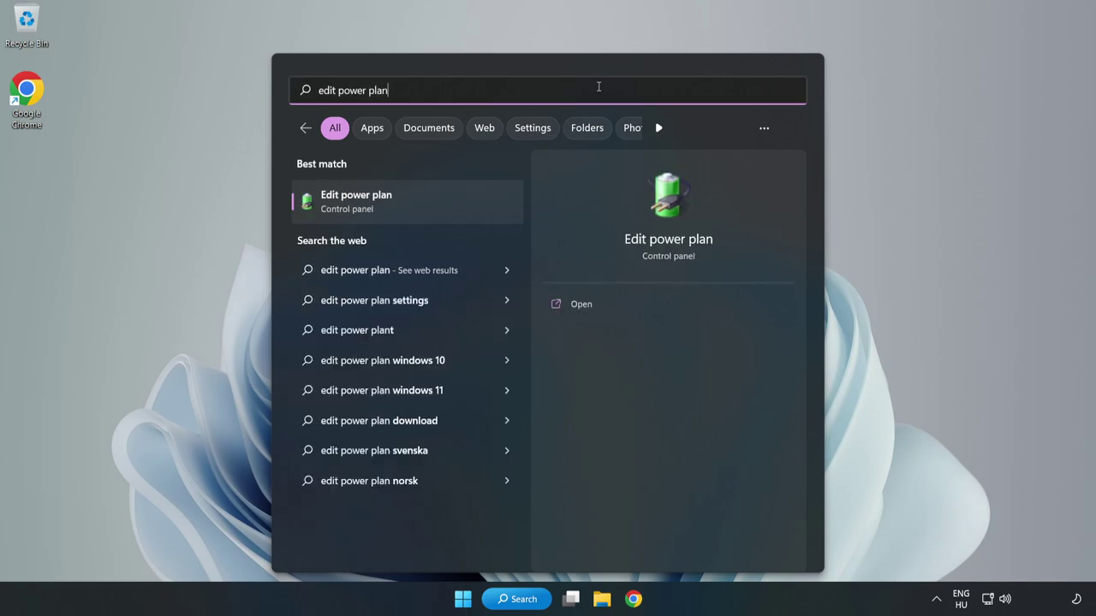
Step: Switch the active power plan to High performance and close Power Options
{"action": "left_click", "coordinate": [415, 204]}
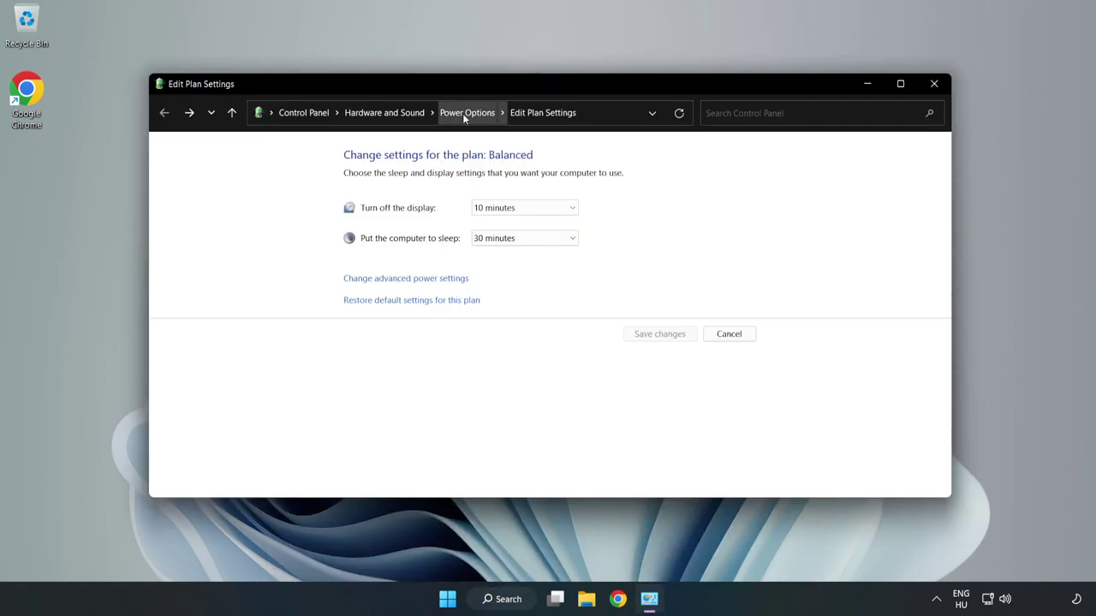
{"action": "left_click", "coordinate": [463, 115]}
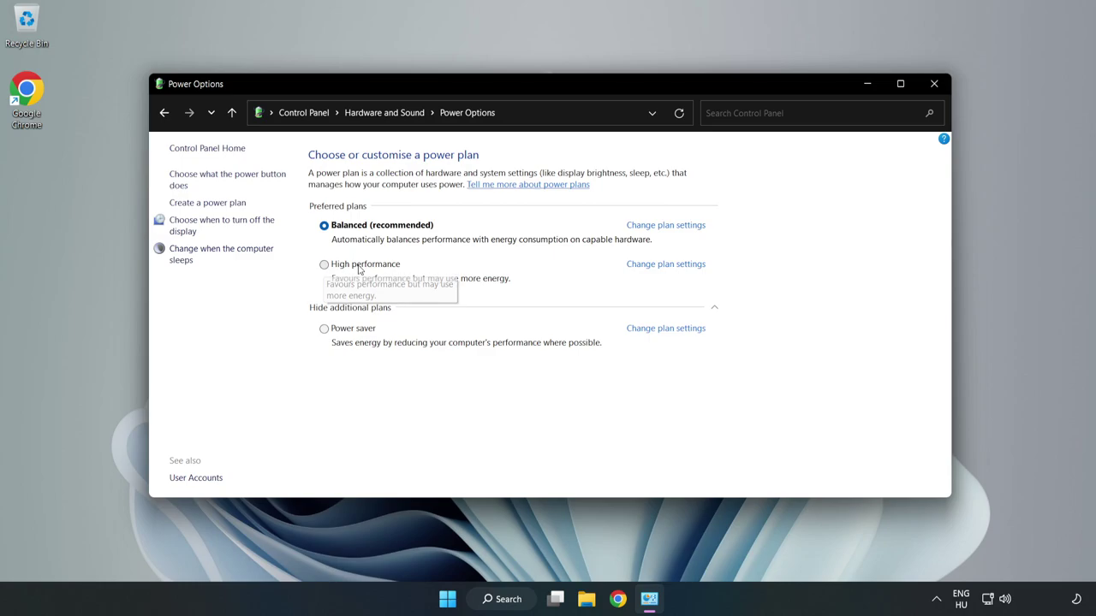
{"action": "left_click", "coordinate": [359, 267]}
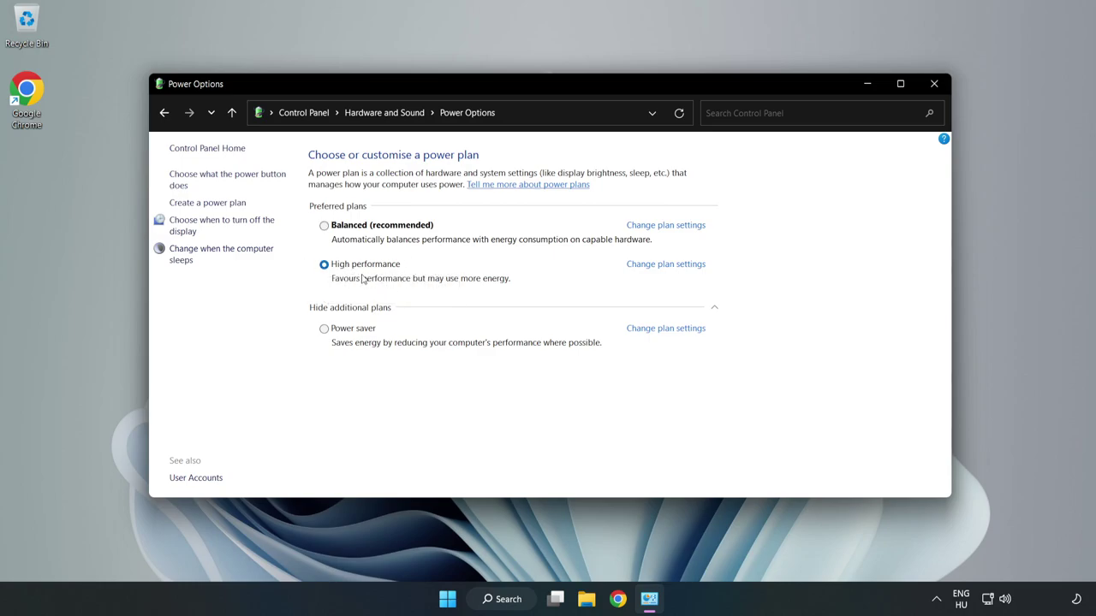
{"action": "left_click", "coordinate": [933, 84]}
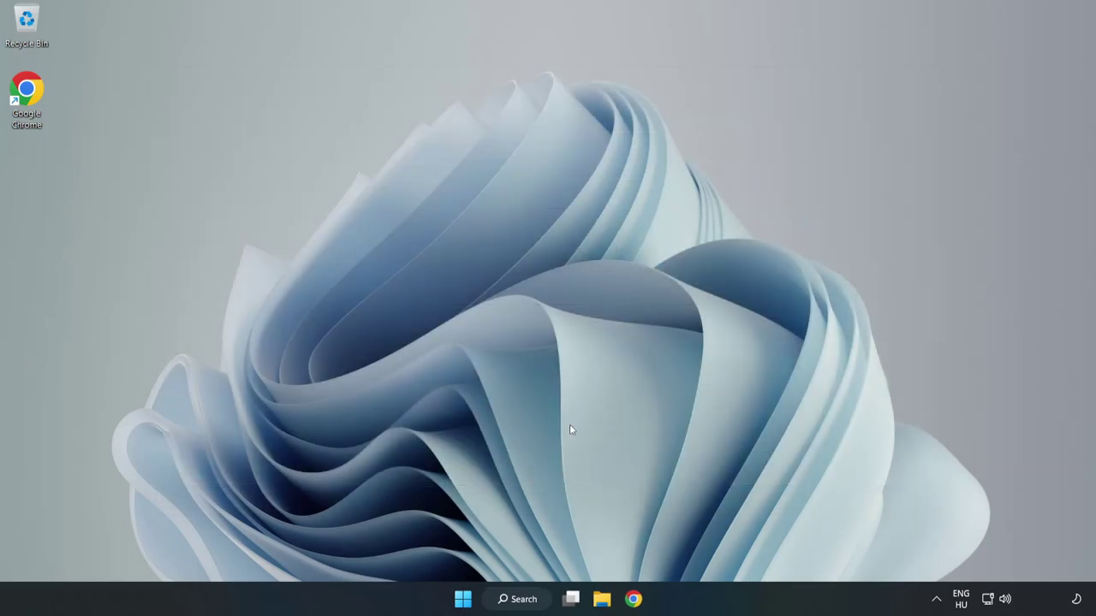
Step: Find 'device manager' in Windows Search and launch Device Manager
{"action": "left_click", "coordinate": [532, 601]}
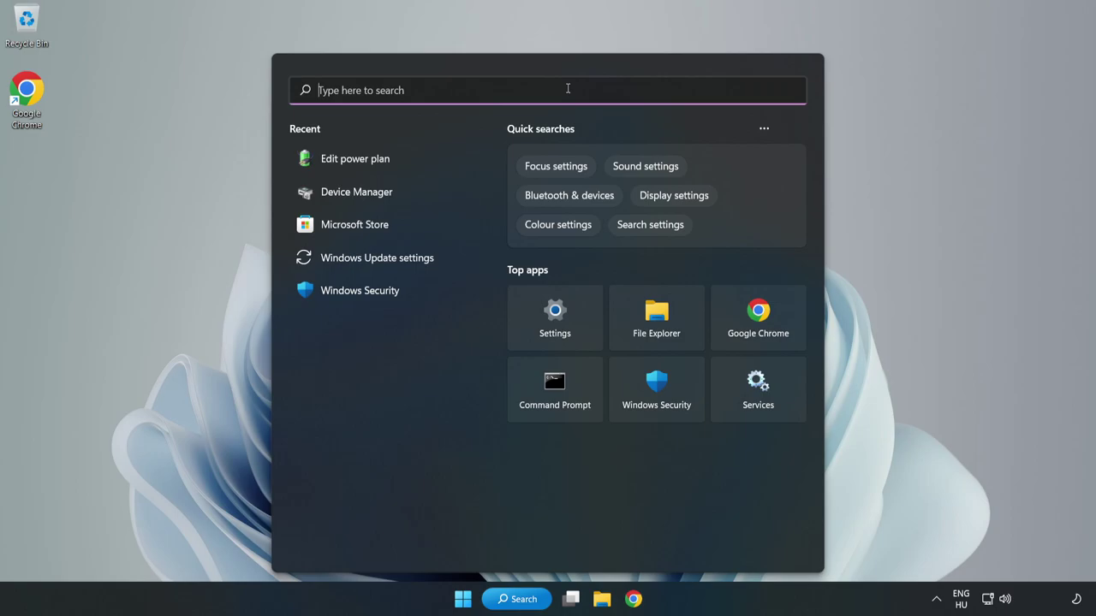
{"action": "type", "text": "device manag"}
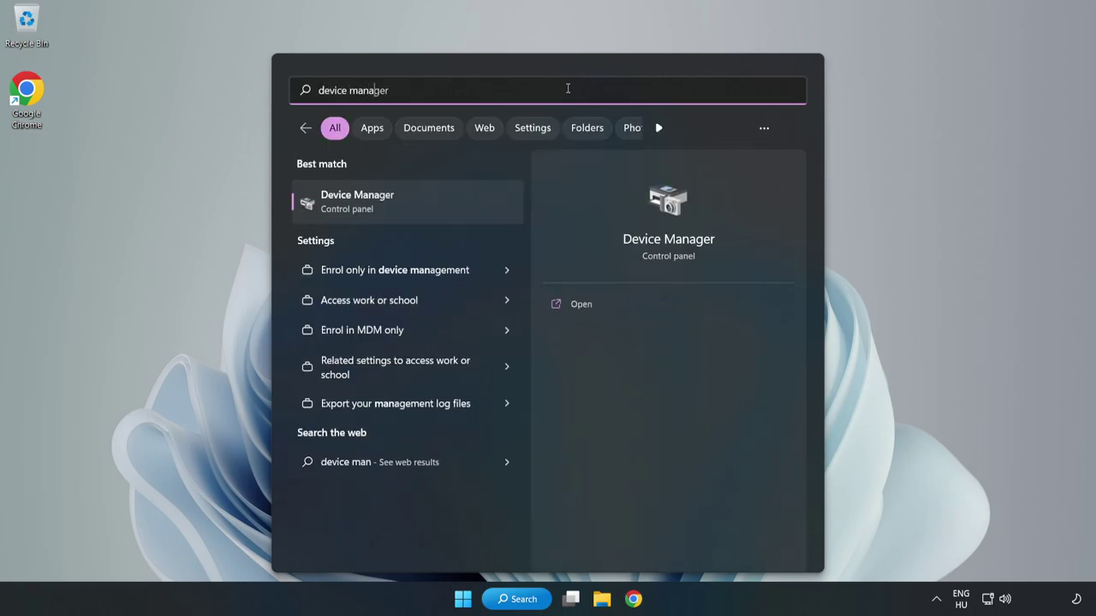
{"action": "type", "text": "er"}
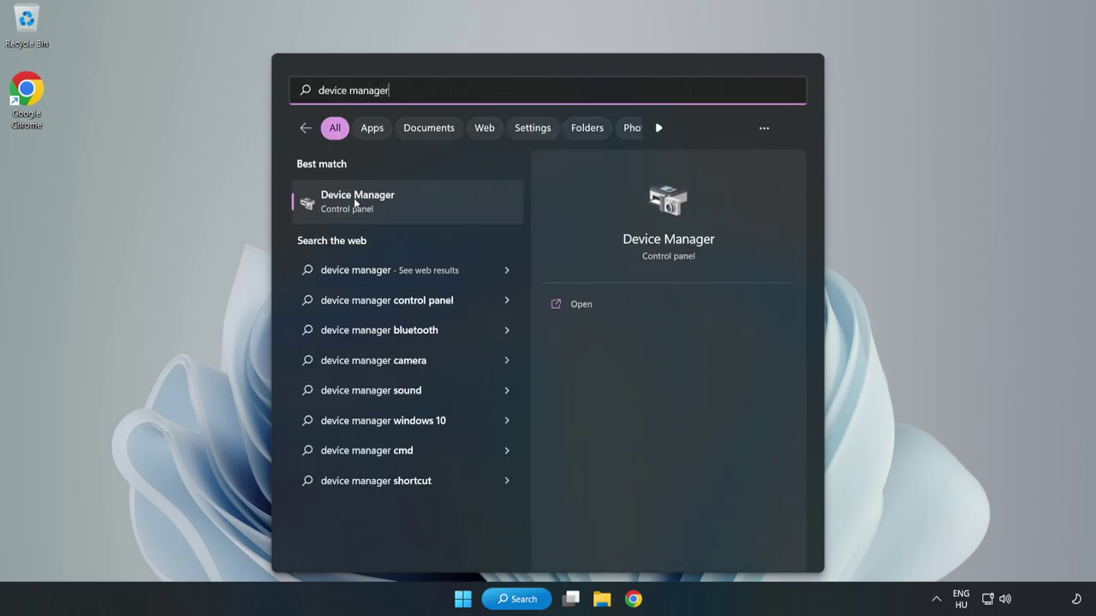
{"action": "left_click", "coordinate": [398, 205]}
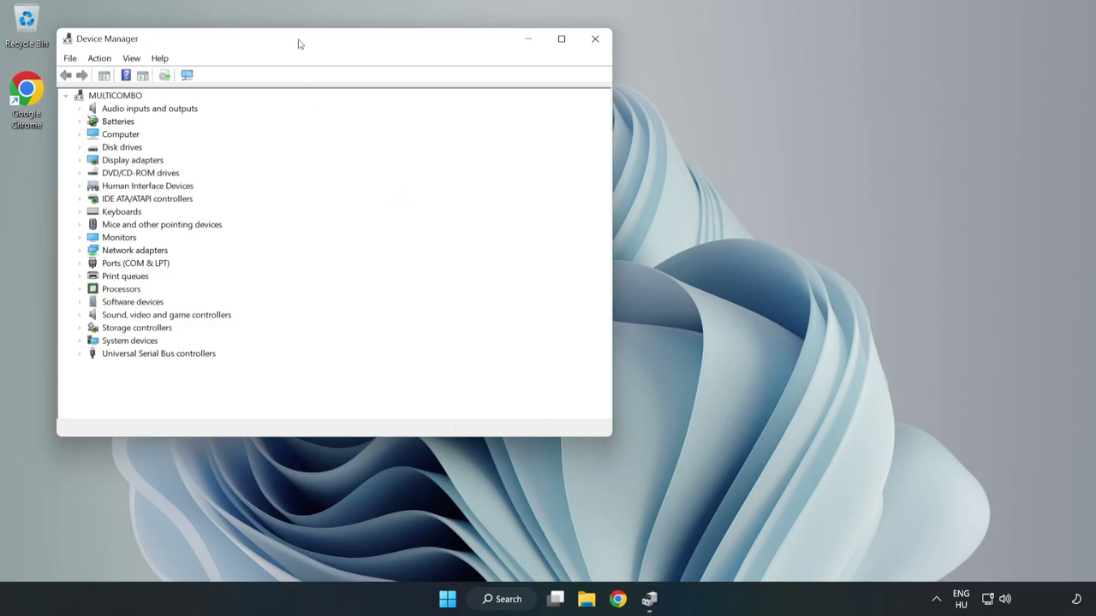
Step: Centre Device Manager, expand Display adapters and select the VMware SVGA 3D adapter
{"action": "left_click_drag", "start_coordinate": [299, 43], "coordinate": [503, 110]}
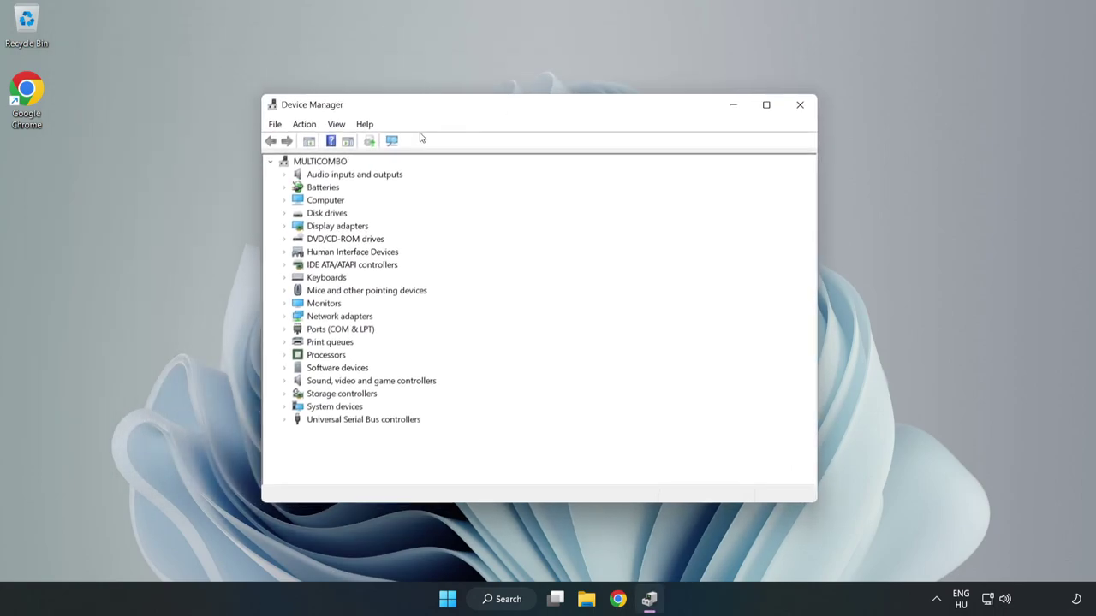
{"action": "left_click", "coordinate": [324, 227]}
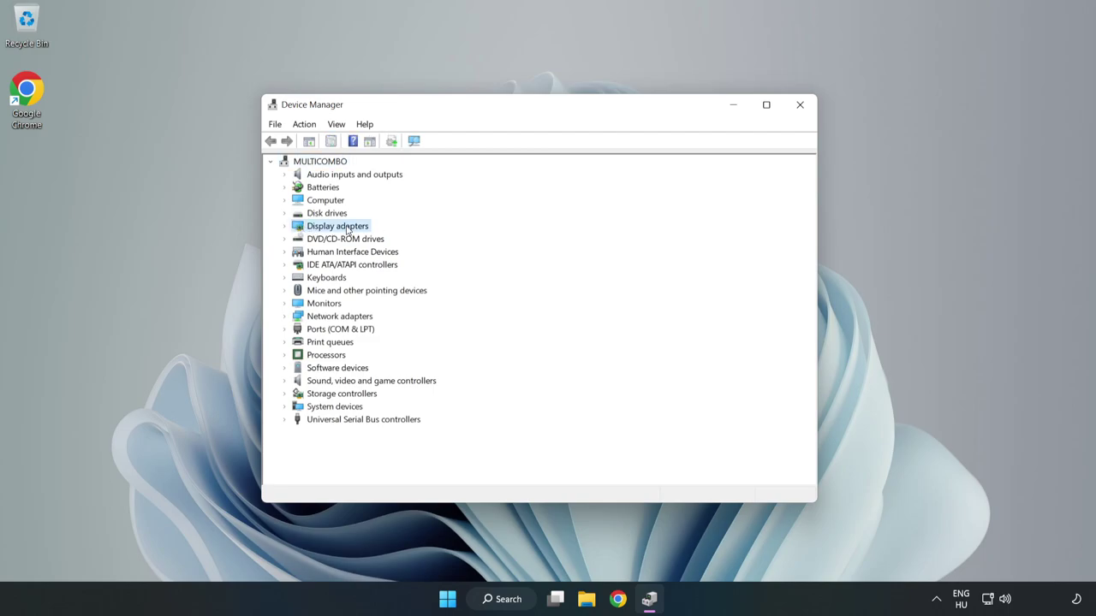
{"action": "left_click", "coordinate": [284, 227]}
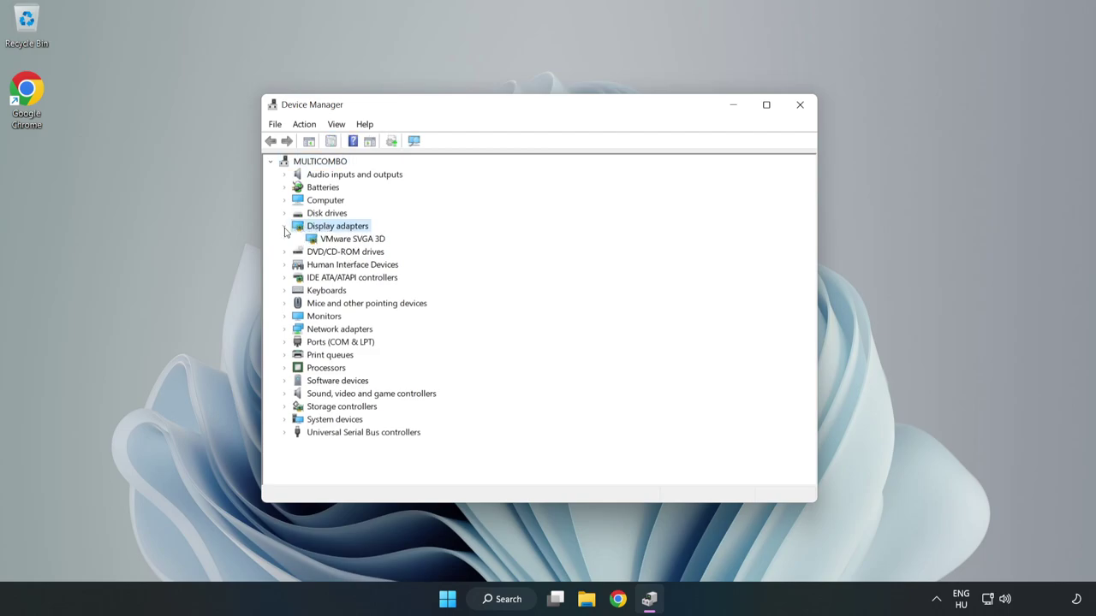
{"action": "left_click", "coordinate": [323, 241]}
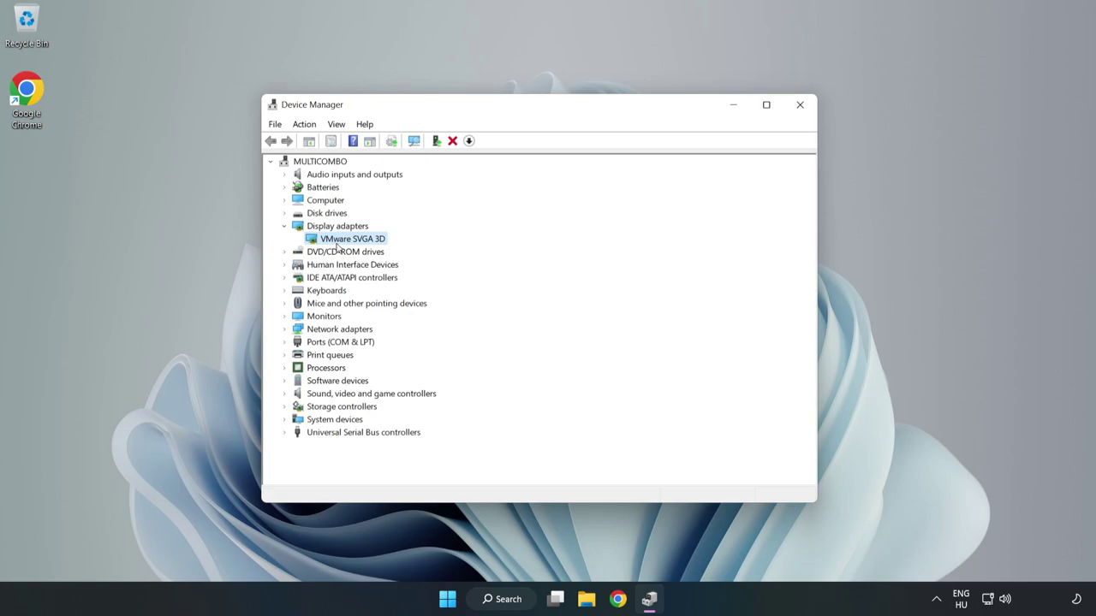
Step: Auto-search for a newer VMware SVGA 3D driver, confirm the best is installed, close Device Manager
{"action": "right_click", "coordinate": [349, 243]}
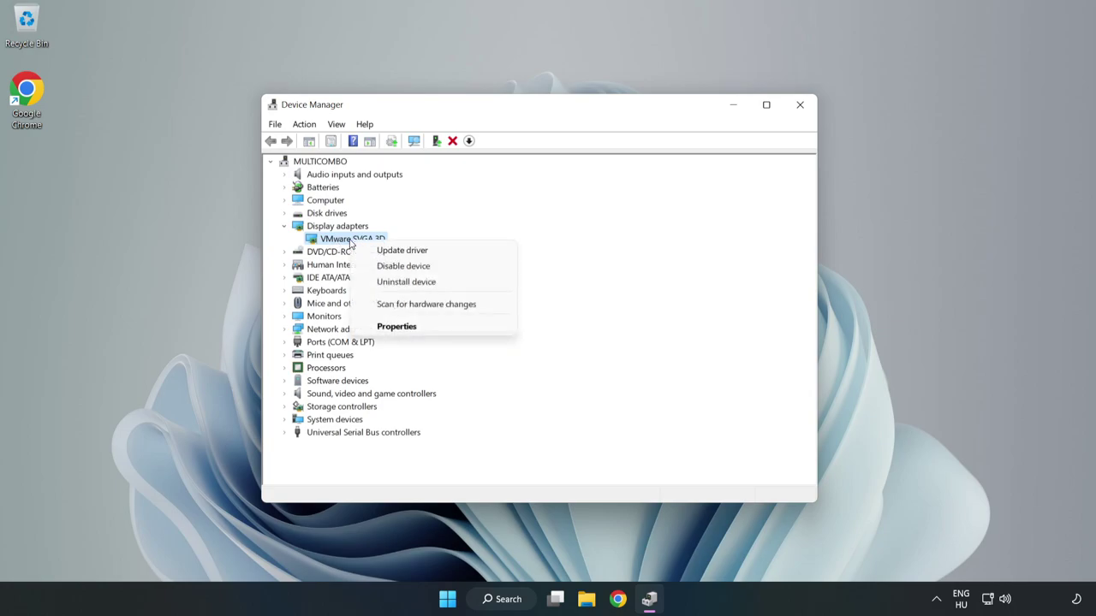
{"action": "left_click", "coordinate": [411, 253]}
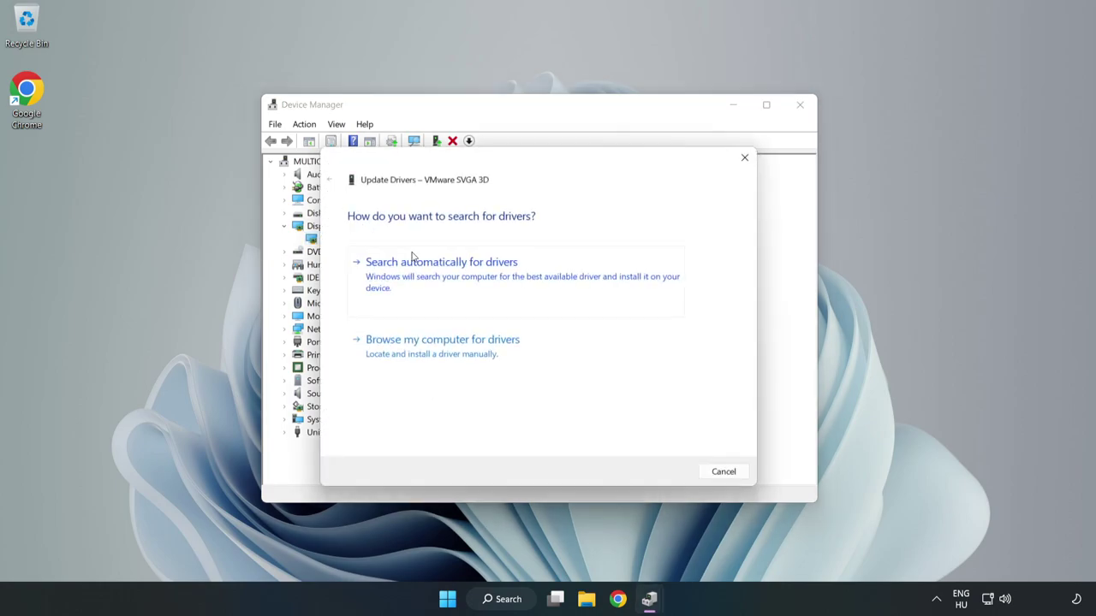
{"action": "left_click_drag", "start_coordinate": [447, 162], "coordinate": [455, 143]}
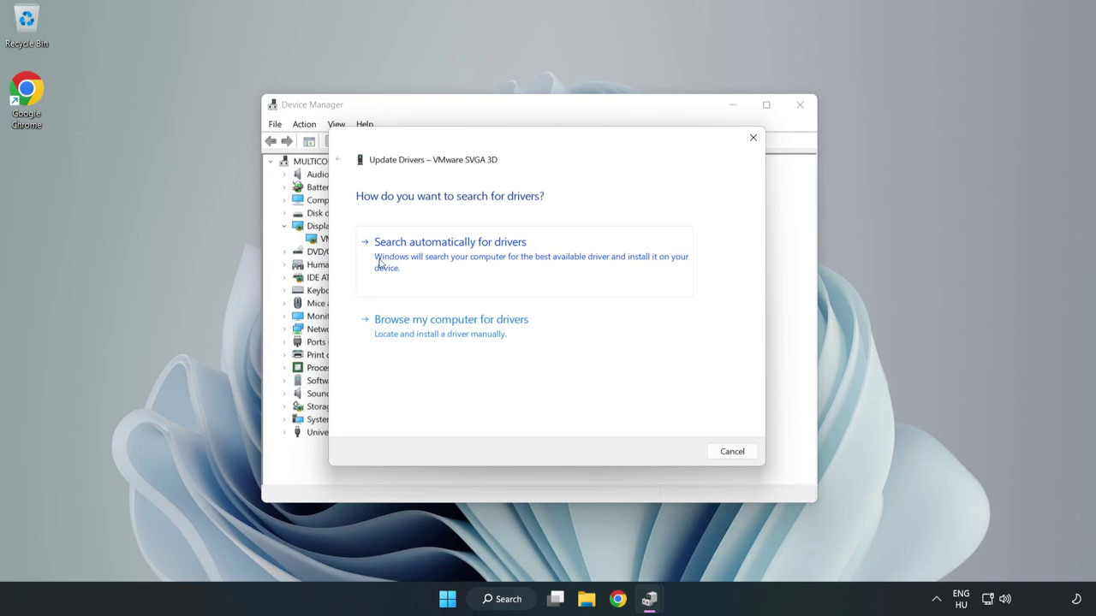
{"action": "left_click", "coordinate": [453, 260]}
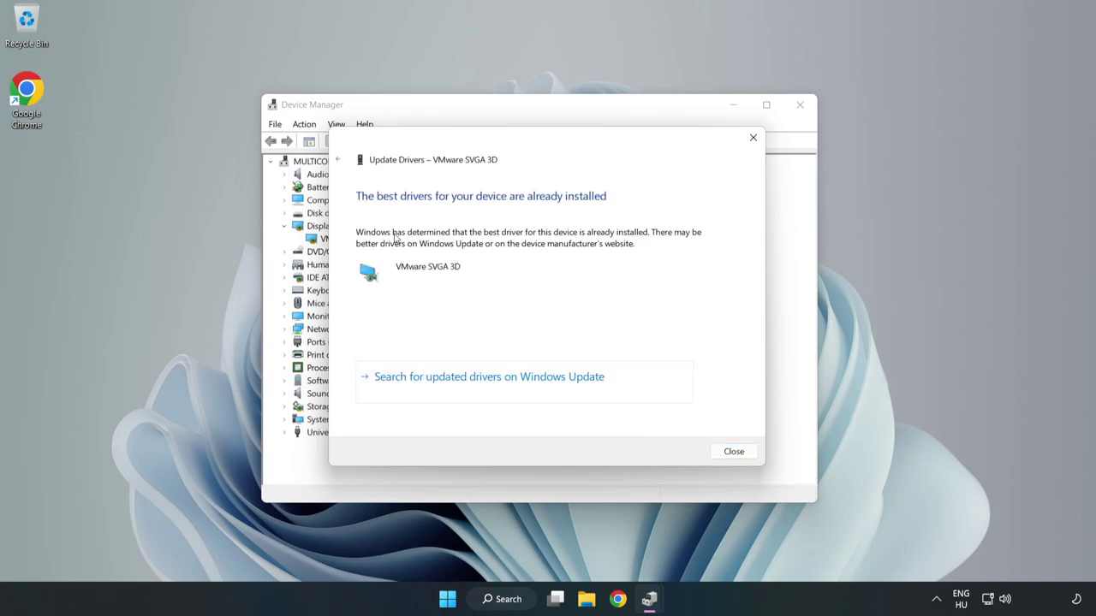
{"action": "left_click", "coordinate": [739, 454]}
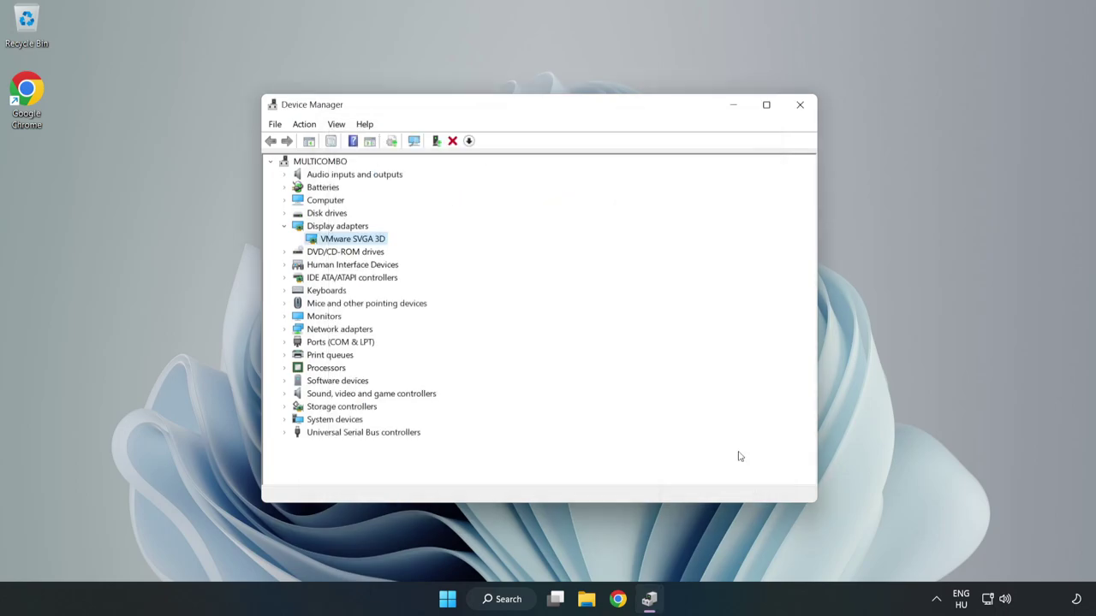
{"action": "left_click", "coordinate": [801, 105]}
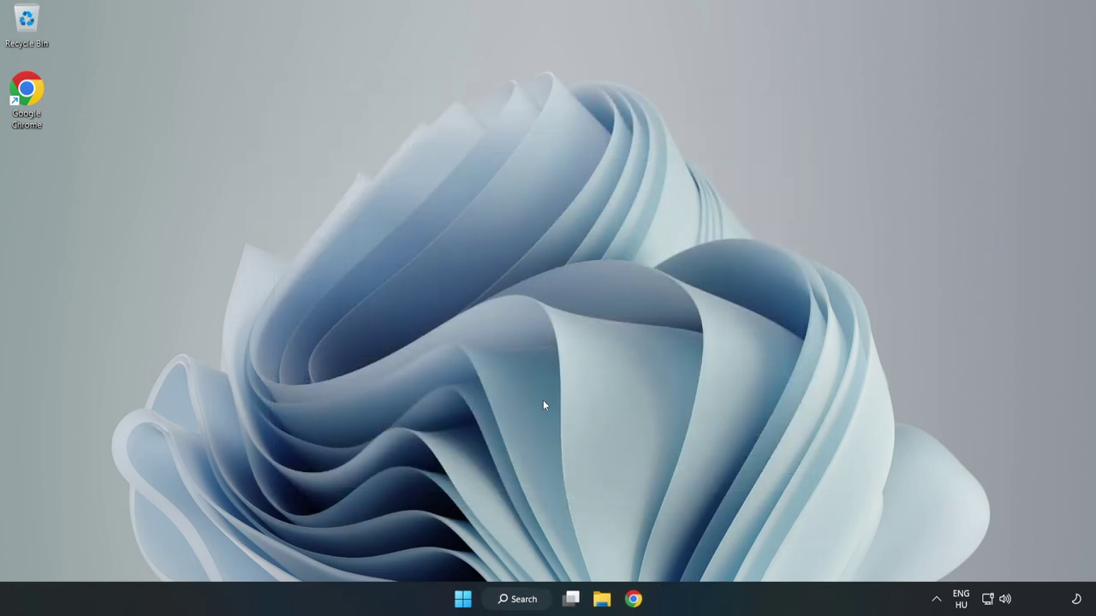
Step: Search 'game mode' and open the Gaming › Game Mode settings page
{"action": "left_click", "coordinate": [531, 605]}
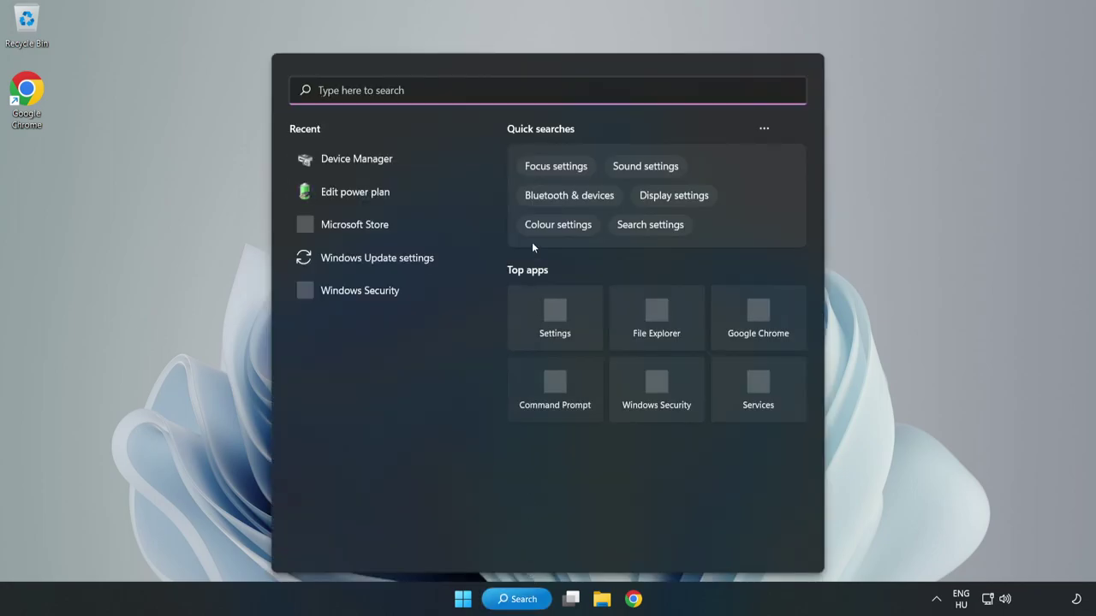
{"action": "type", "text": "game mode"}
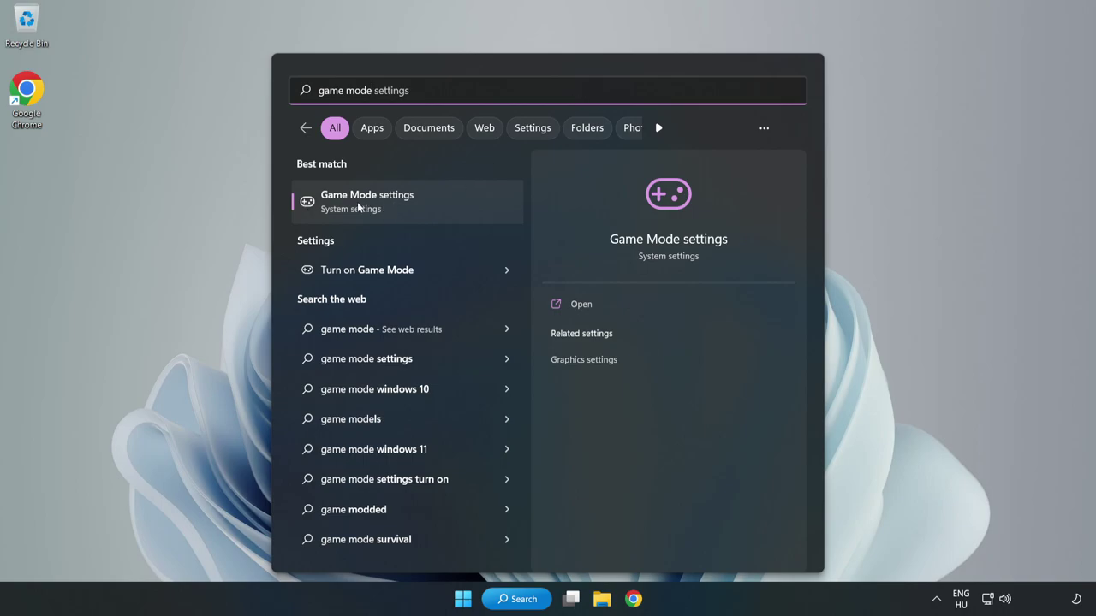
{"action": "left_click", "coordinate": [392, 207]}
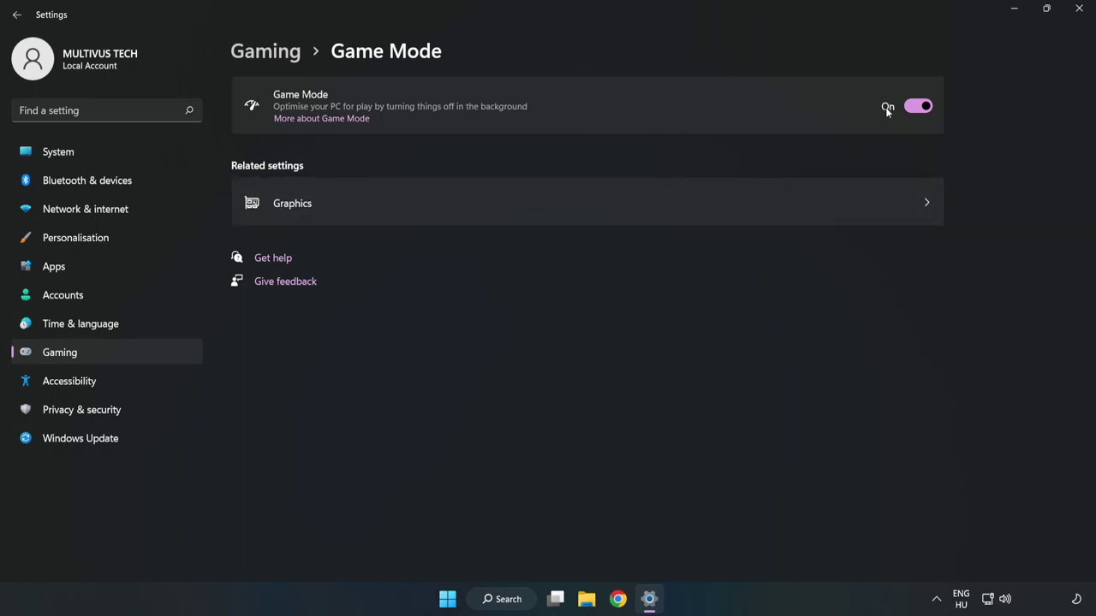
Step: Keep Game Mode on, disable opening Xbox Game Bar with a controller button, then close Settings
{"action": "left_click", "coordinate": [918, 107]}
{"action": "left_click", "coordinate": [279, 60]}
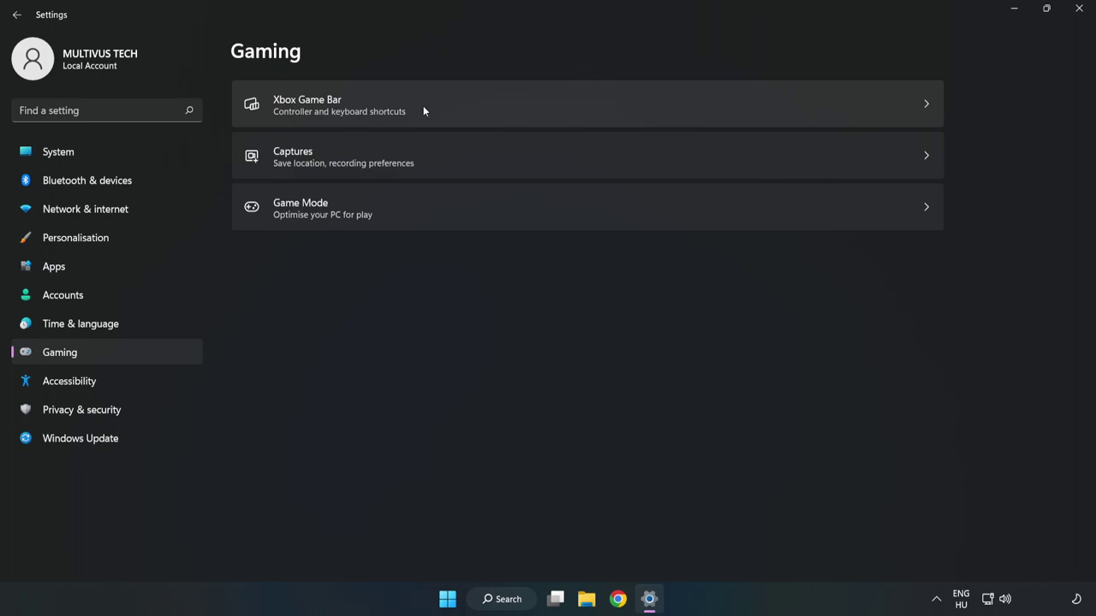
{"action": "left_click", "coordinate": [464, 101]}
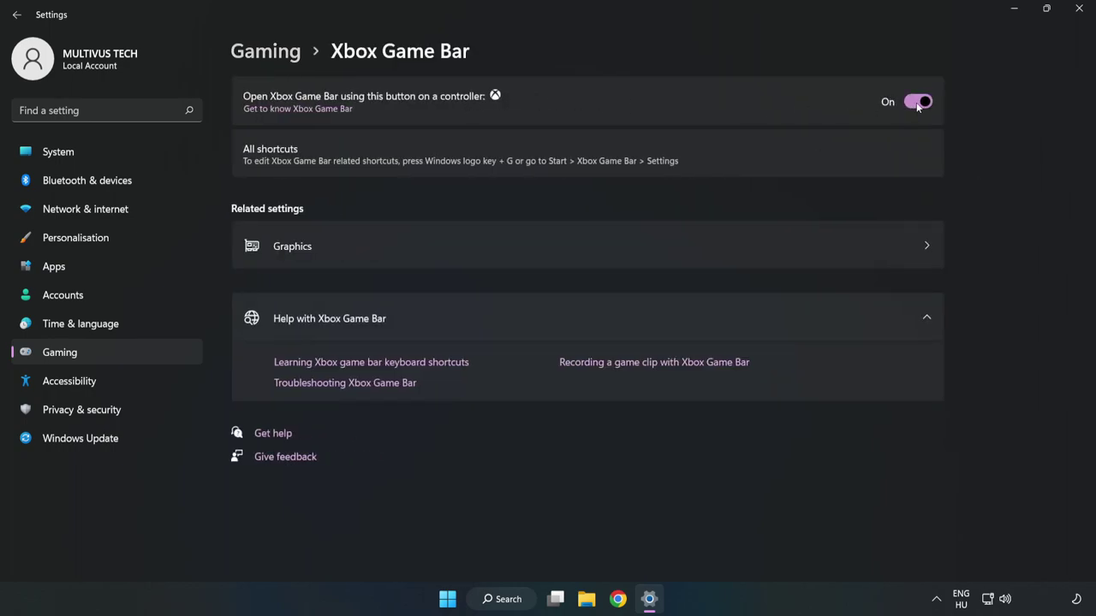
{"action": "left_click", "coordinate": [918, 103]}
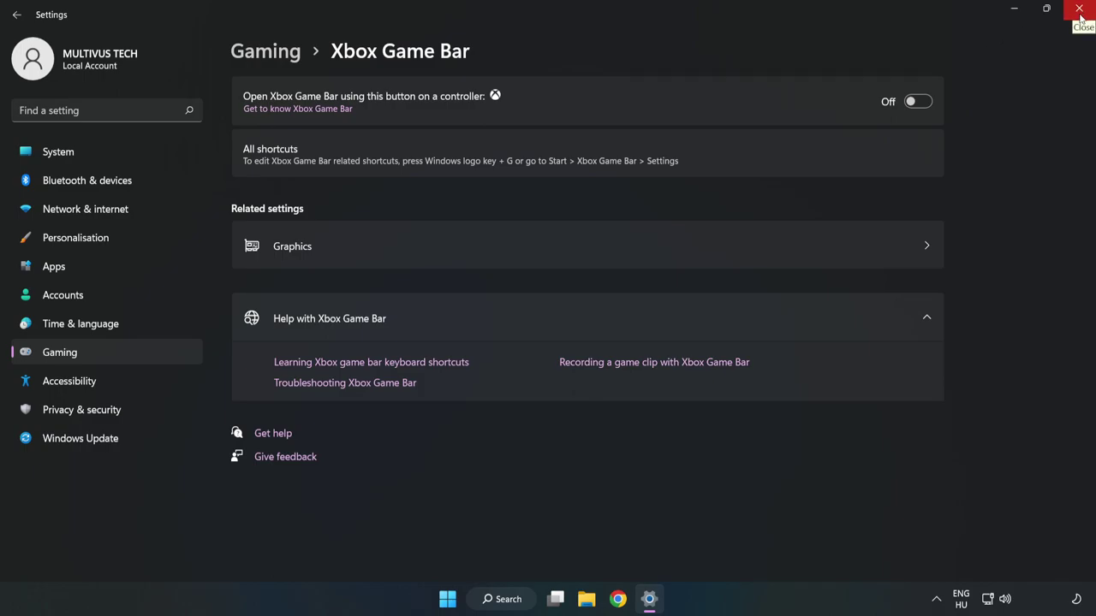
{"action": "left_click", "coordinate": [1079, 10]}
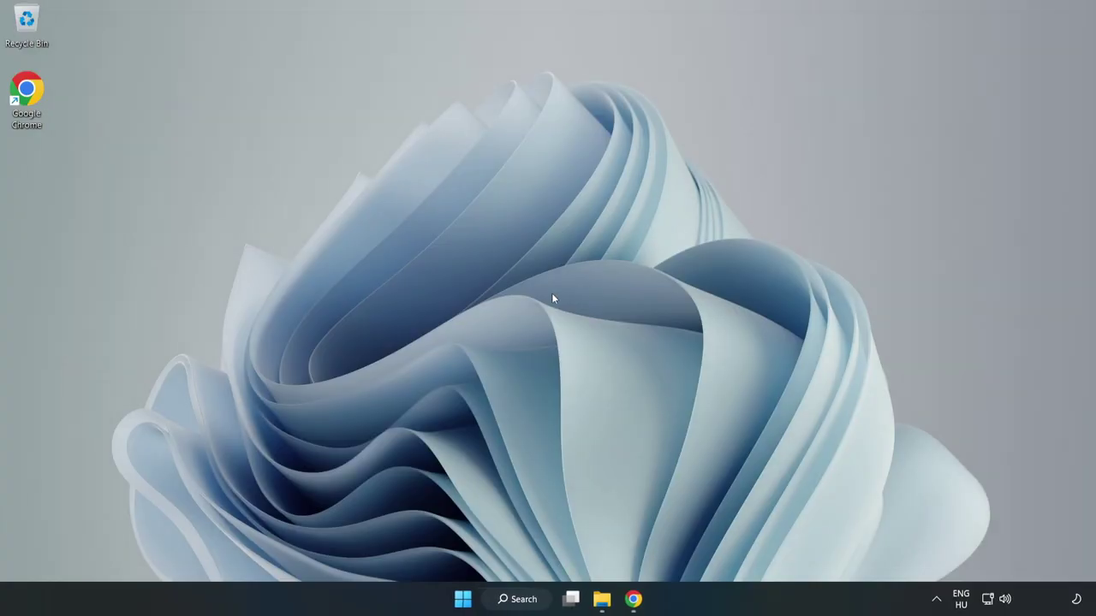
Step: Launch Task Manager from the Start button's Quick Link menu
{"action": "right_click", "coordinate": [465, 605]}
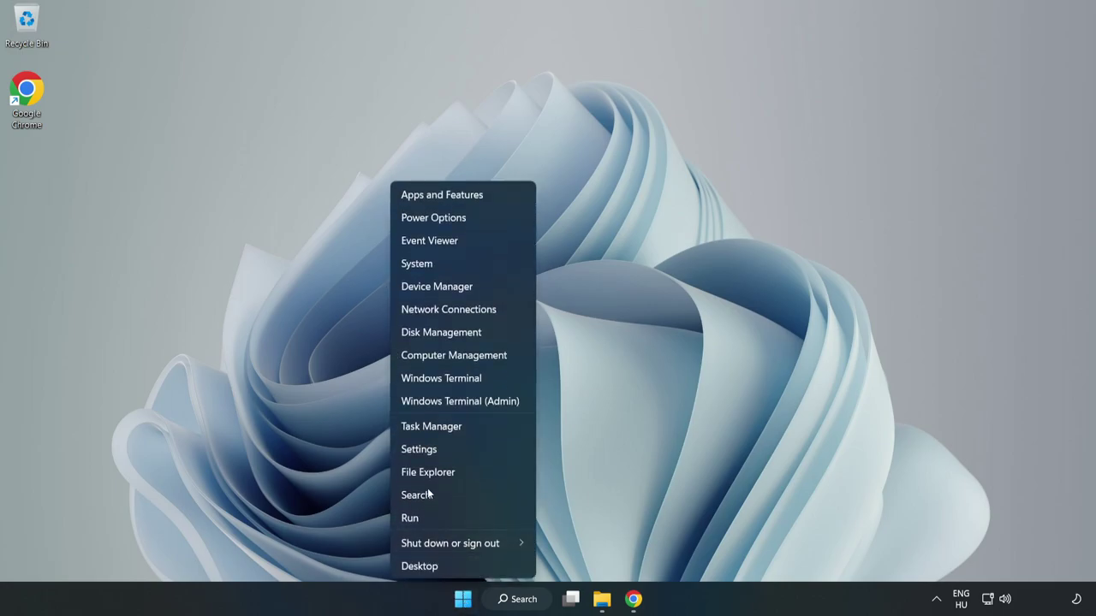
{"action": "left_click", "coordinate": [479, 427]}
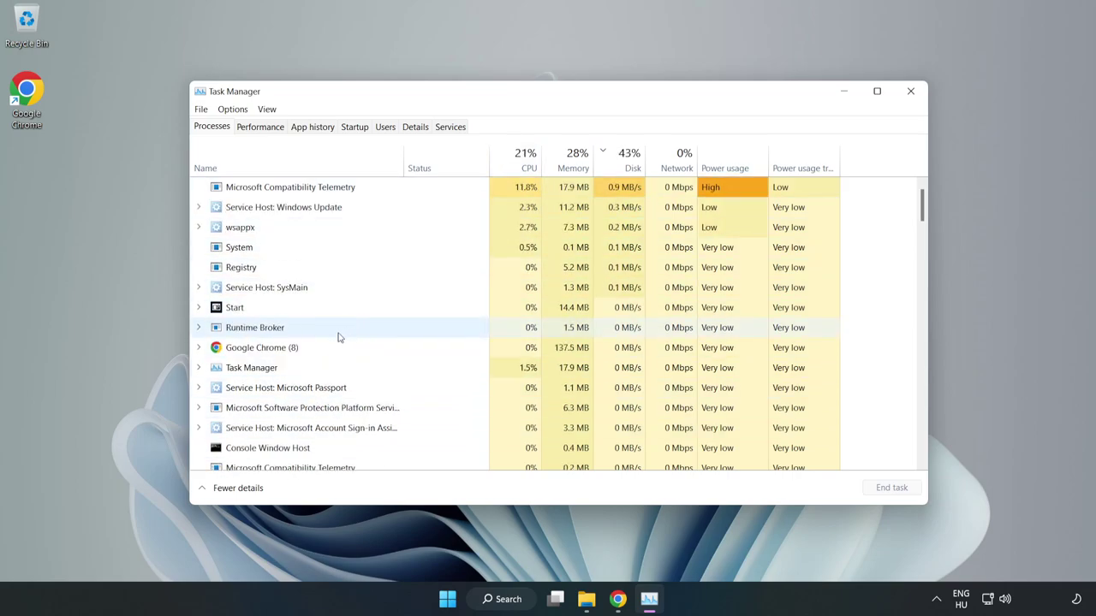
Step: End the Google Chrome (8) process group in Task Manager's Processes list
{"action": "left_click", "coordinate": [295, 348]}
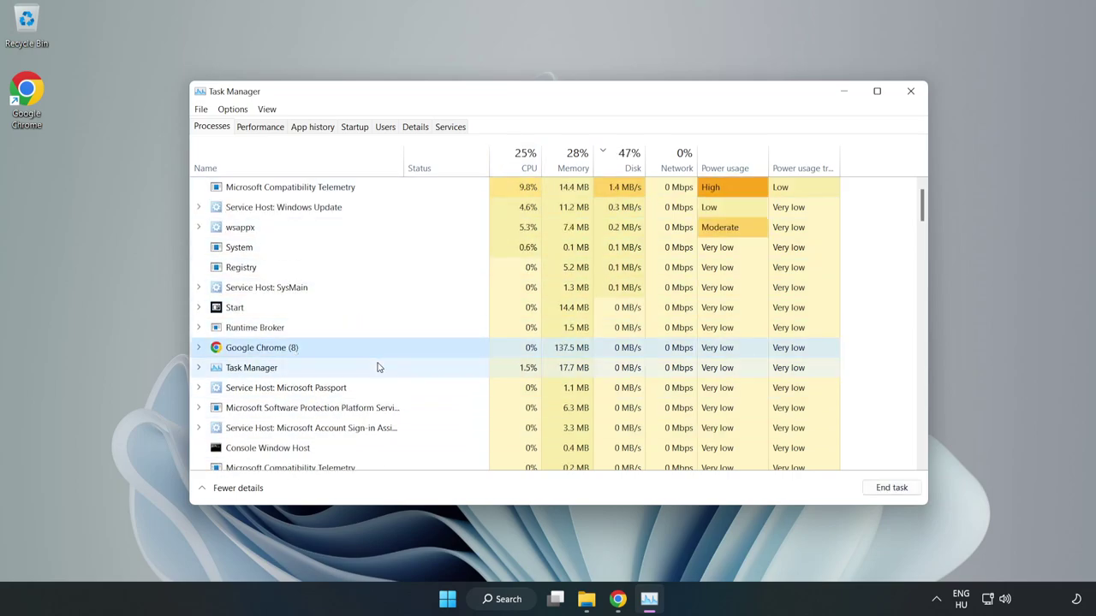
{"action": "left_click", "coordinate": [889, 490]}
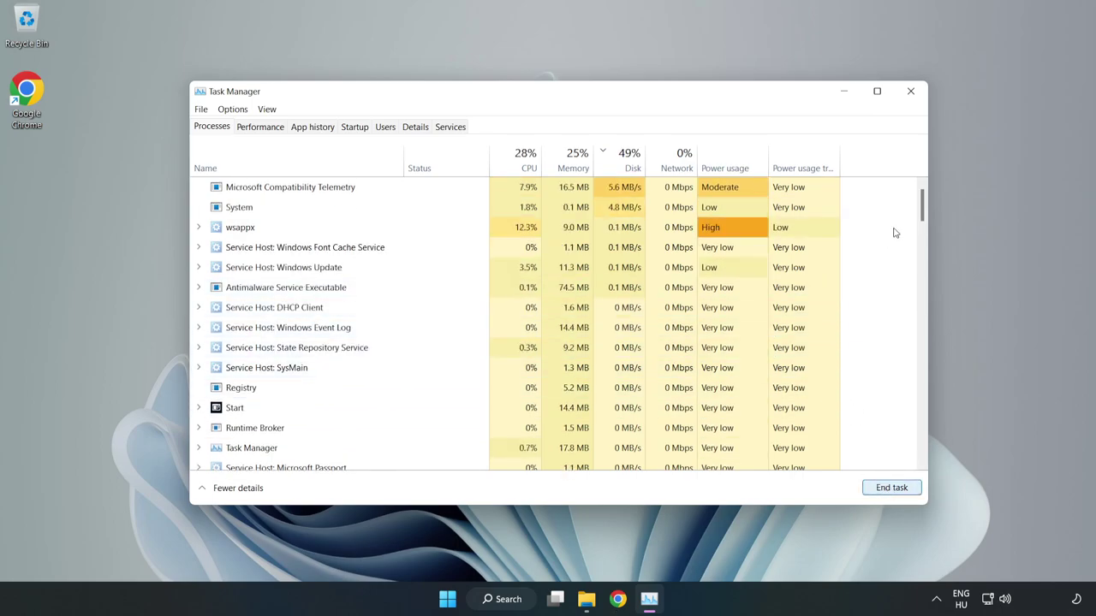
{"action": "mouse_move", "coordinate": [923, 204]}
{"action": "left_mouse_down"}
{"action": "mouse_move", "coordinate": [925, 380]}
{"action": "mouse_move", "coordinate": [907, 215]}
{"action": "mouse_move", "coordinate": [887, 191]}
{"action": "left_mouse_up"}
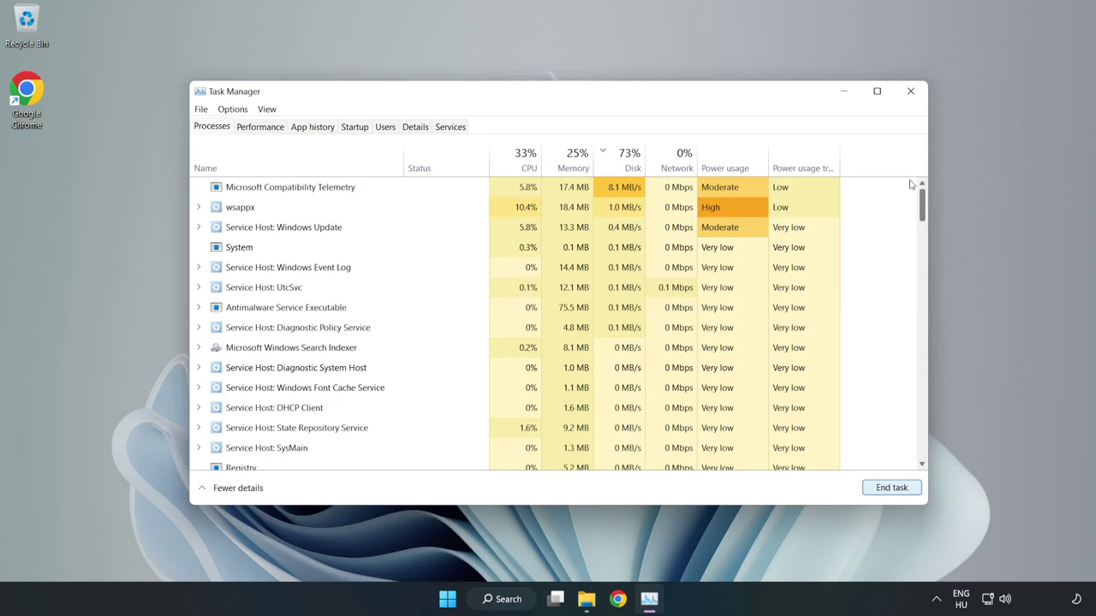
Step: On the Startup tab, disable Cortana, Phone Link, Terminal and Xbox App Services
{"action": "left_click", "coordinate": [358, 129]}
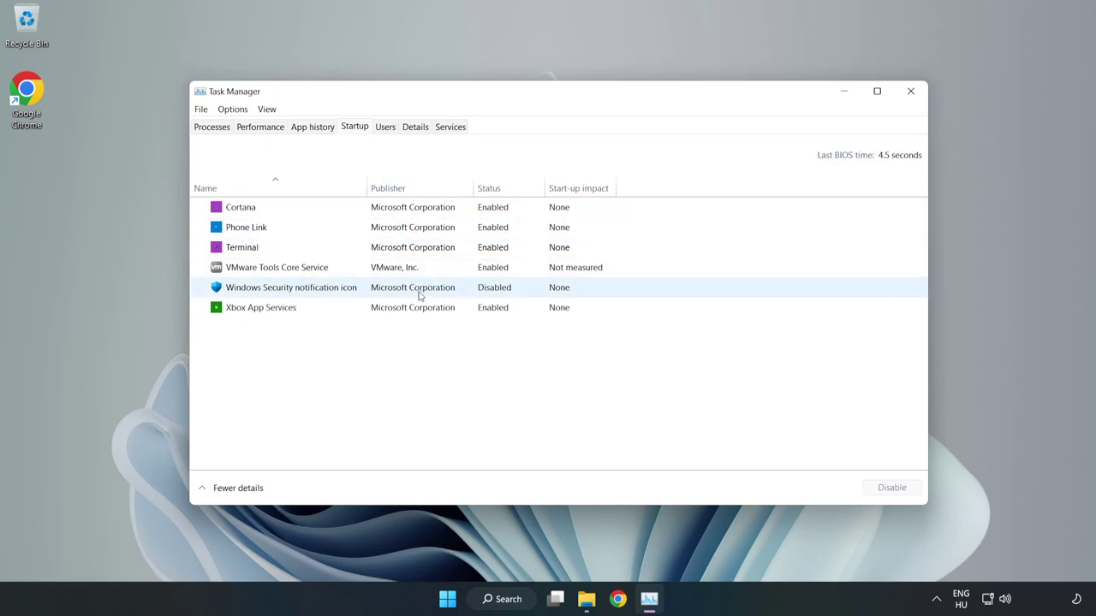
{"action": "left_click", "coordinate": [411, 208]}
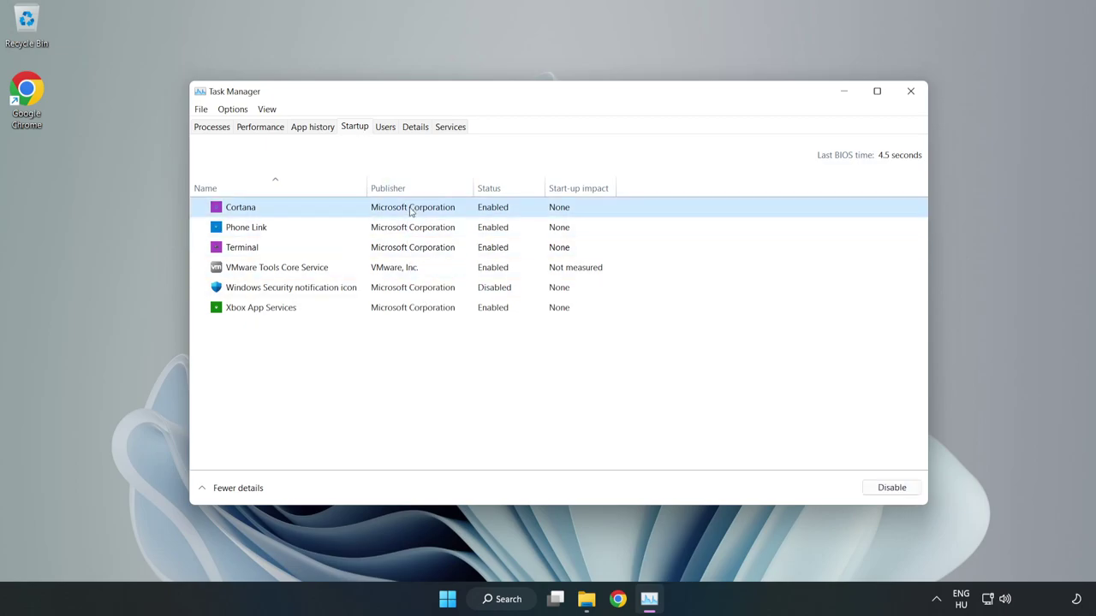
{"action": "left_click", "coordinate": [881, 494]}
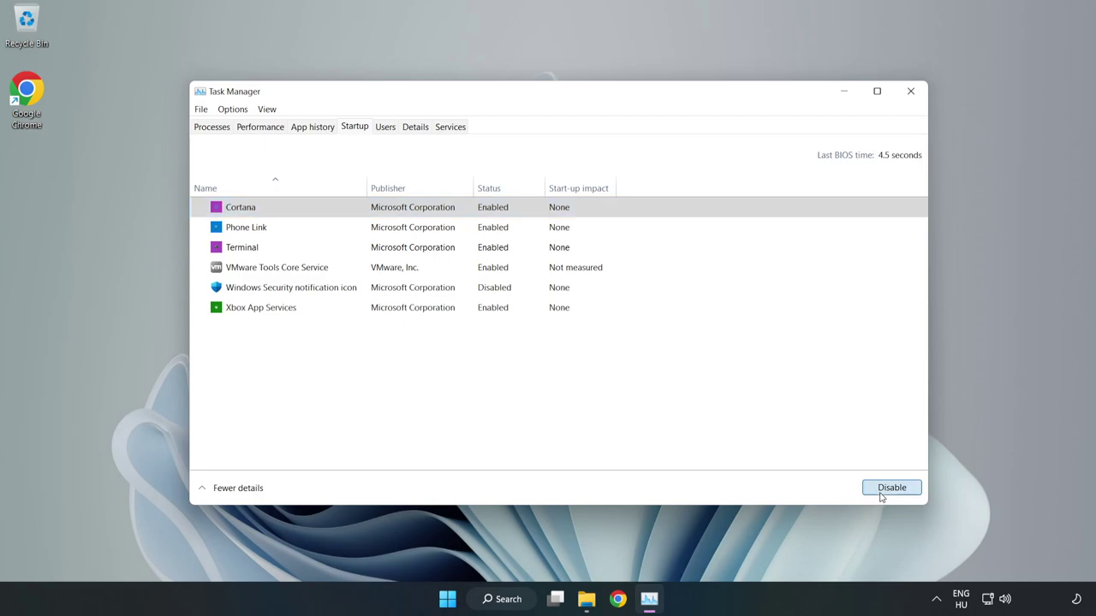
{"action": "left_click", "coordinate": [504, 234]}
{"action": "left_click", "coordinate": [890, 488]}
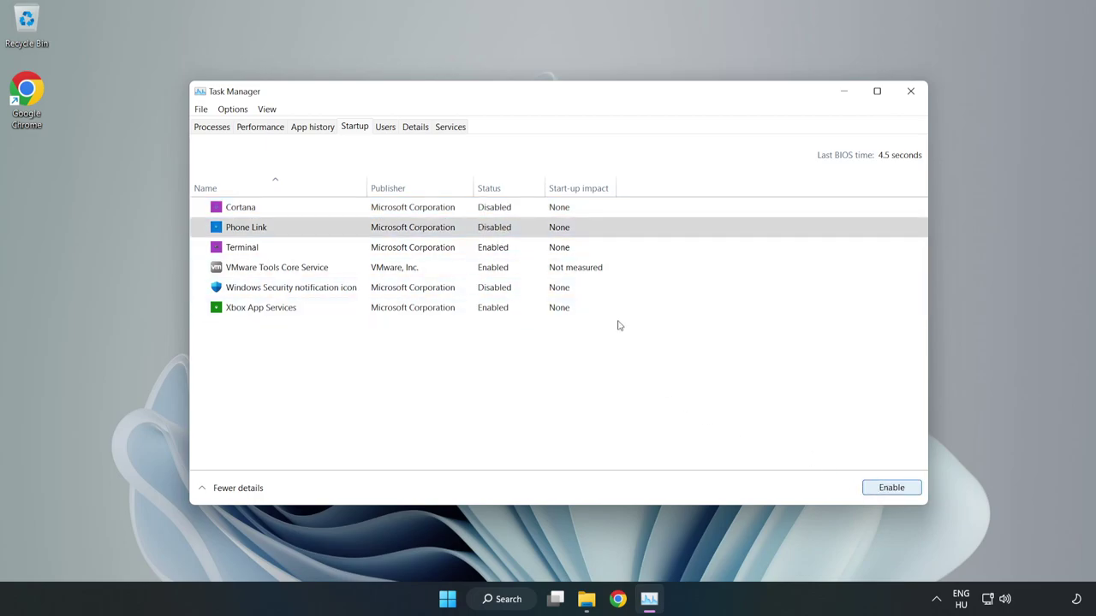
{"action": "left_click", "coordinate": [503, 248]}
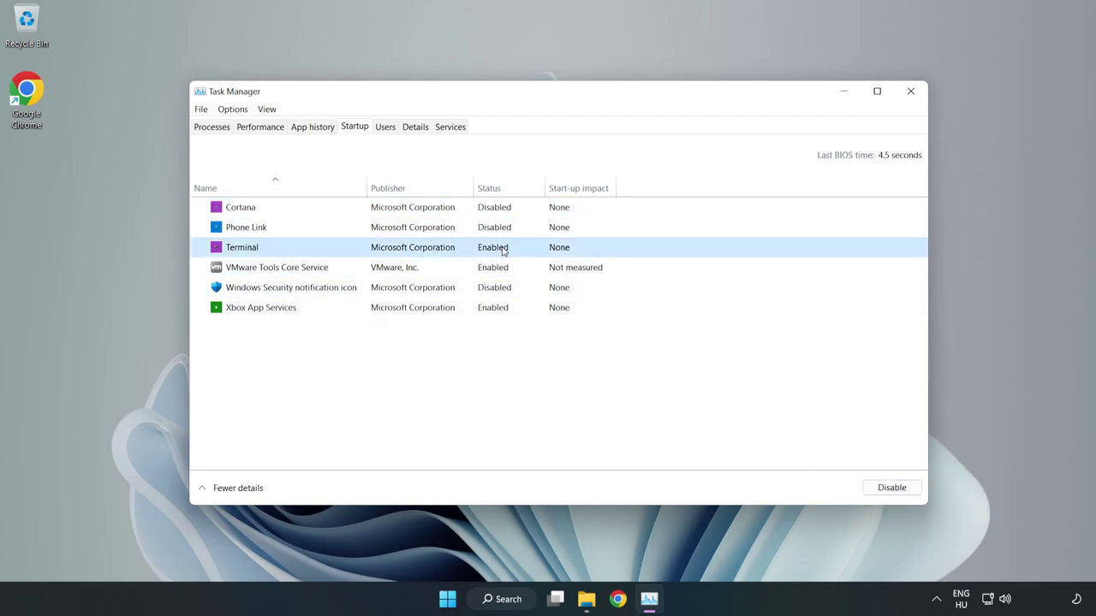
{"action": "left_click", "coordinate": [896, 491]}
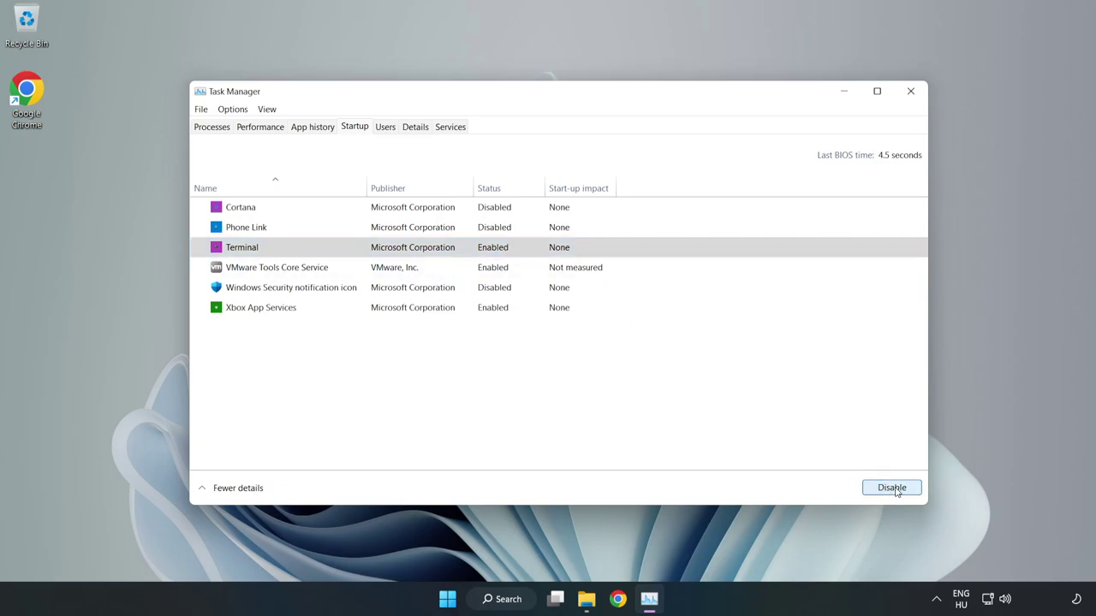
{"action": "left_click", "coordinate": [377, 309]}
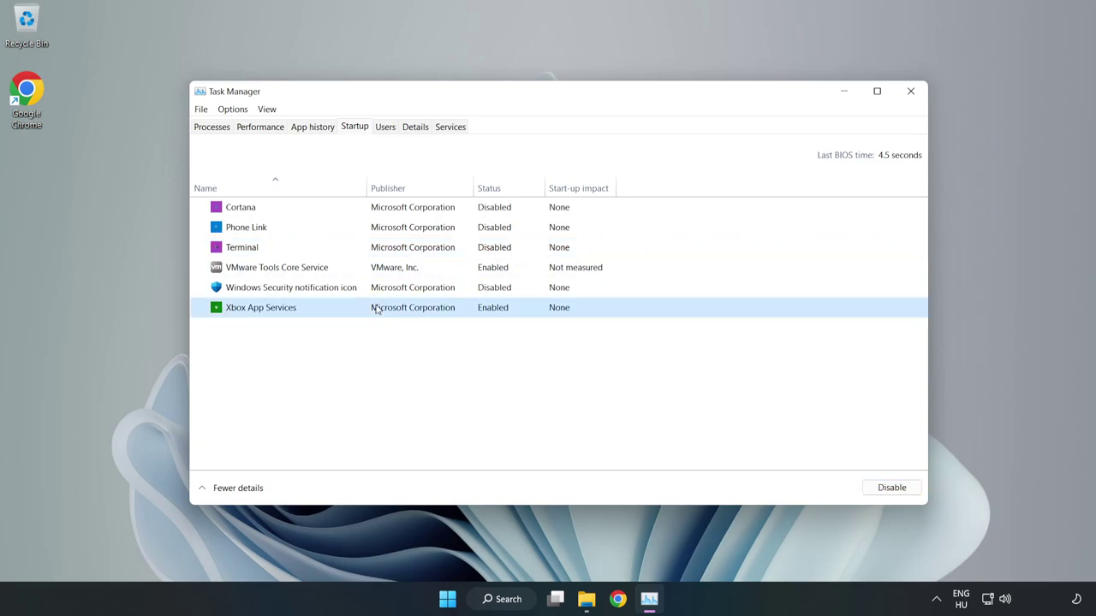
{"action": "left_click", "coordinate": [872, 492]}
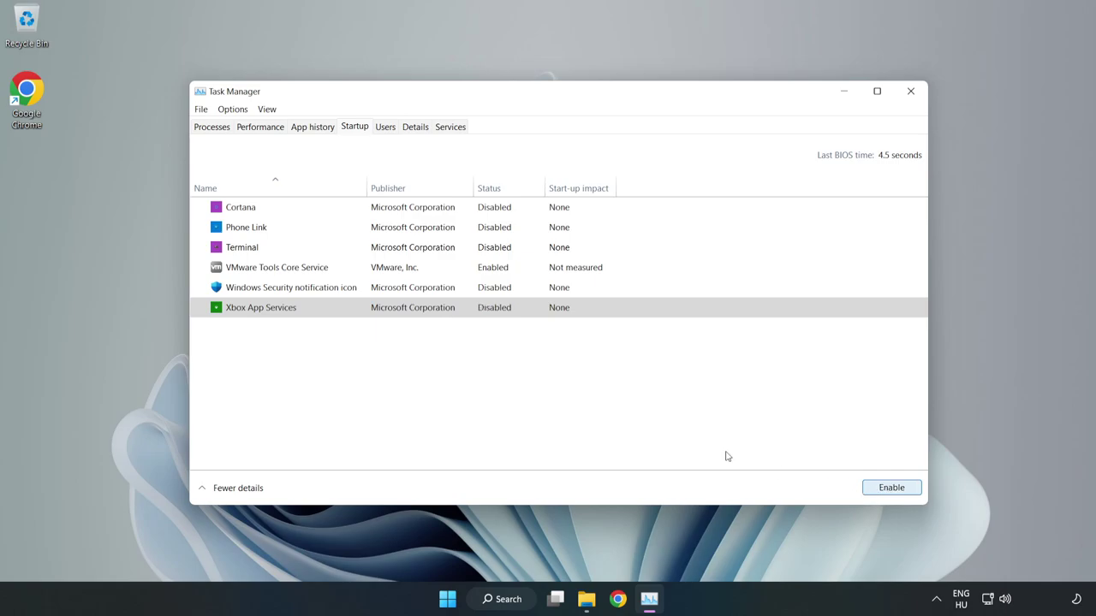
Step: Close Task Manager and confirm via Windows Update that the PC is up to date
{"action": "left_click", "coordinate": [910, 93]}
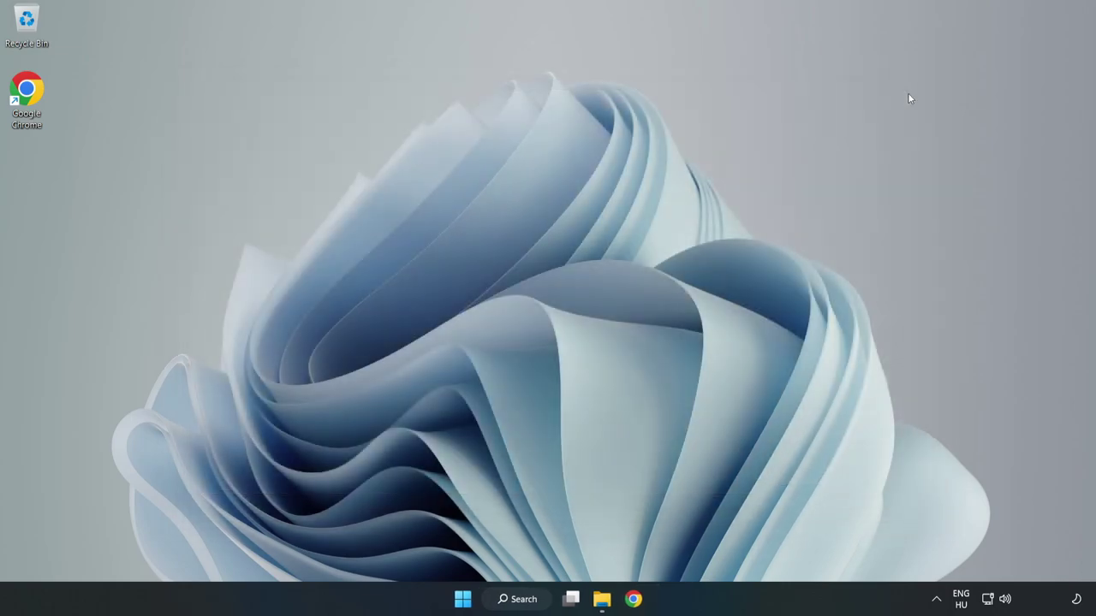
{"action": "left_click", "coordinate": [520, 602]}
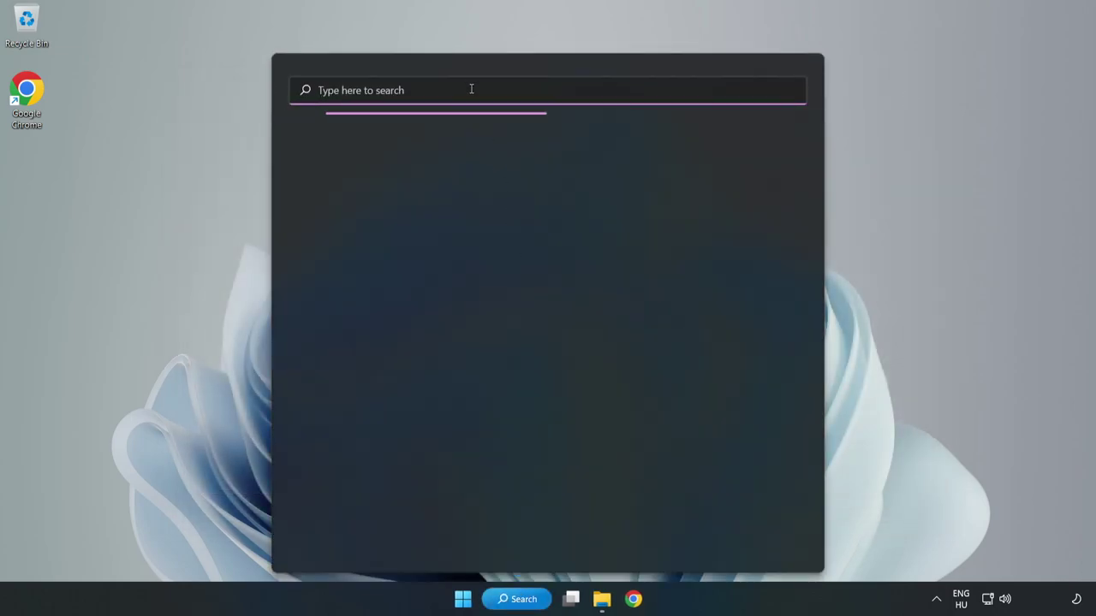
{"action": "type", "text": "update"}
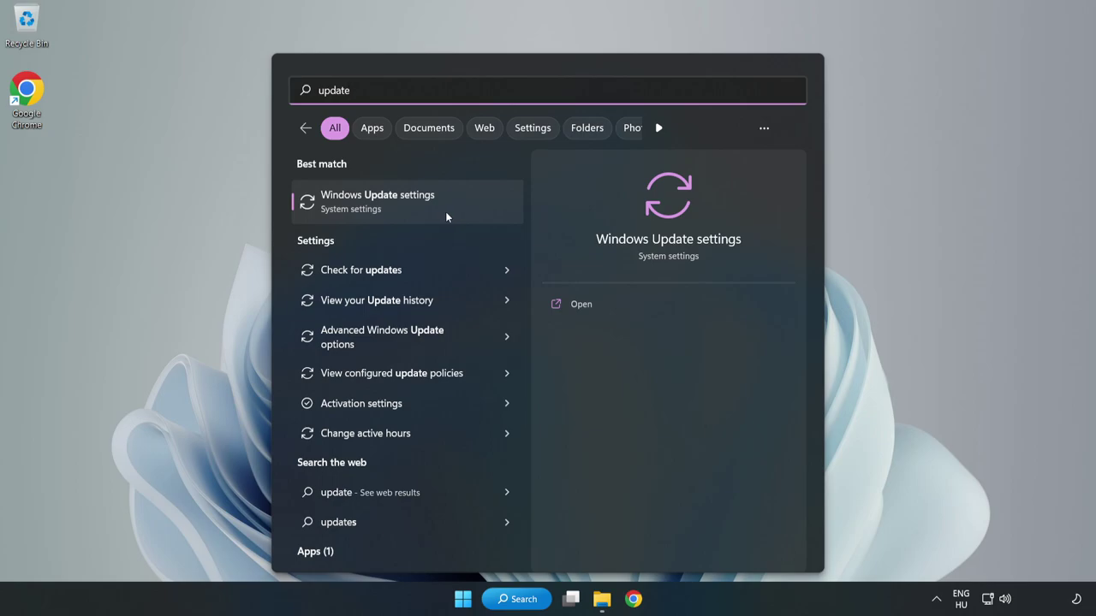
{"action": "left_click", "coordinate": [445, 216]}
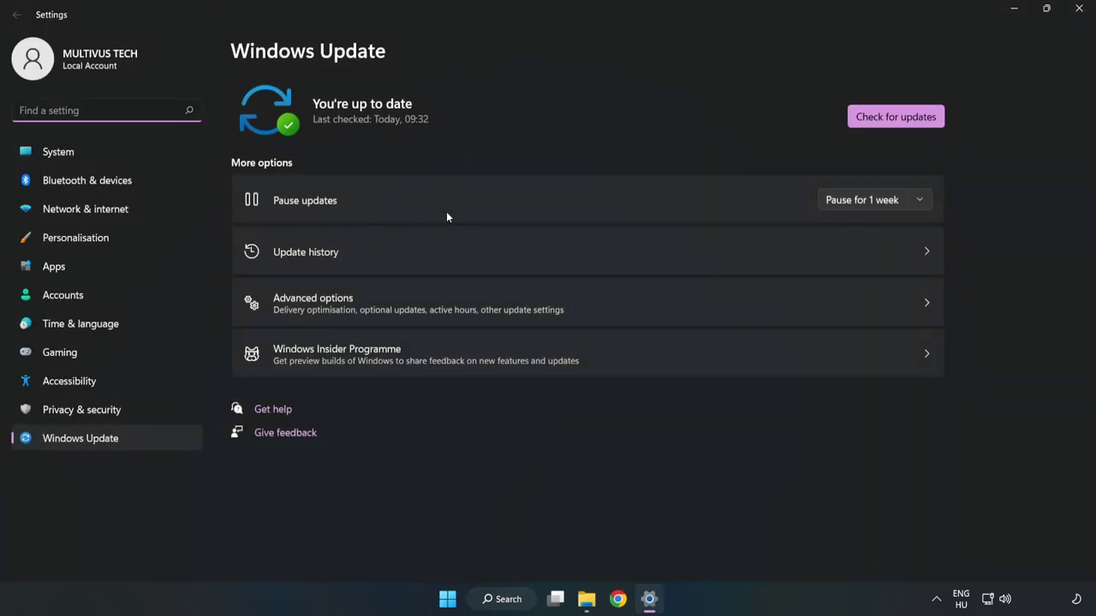
{"action": "left_click", "coordinate": [882, 120]}
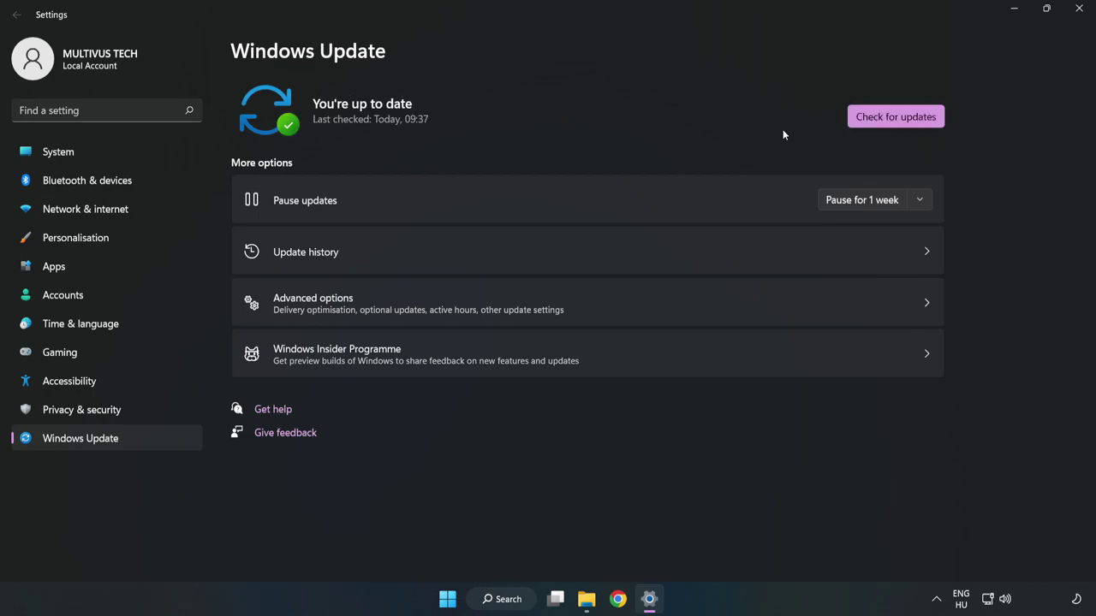
{"action": "left_click", "coordinate": [1076, 10]}
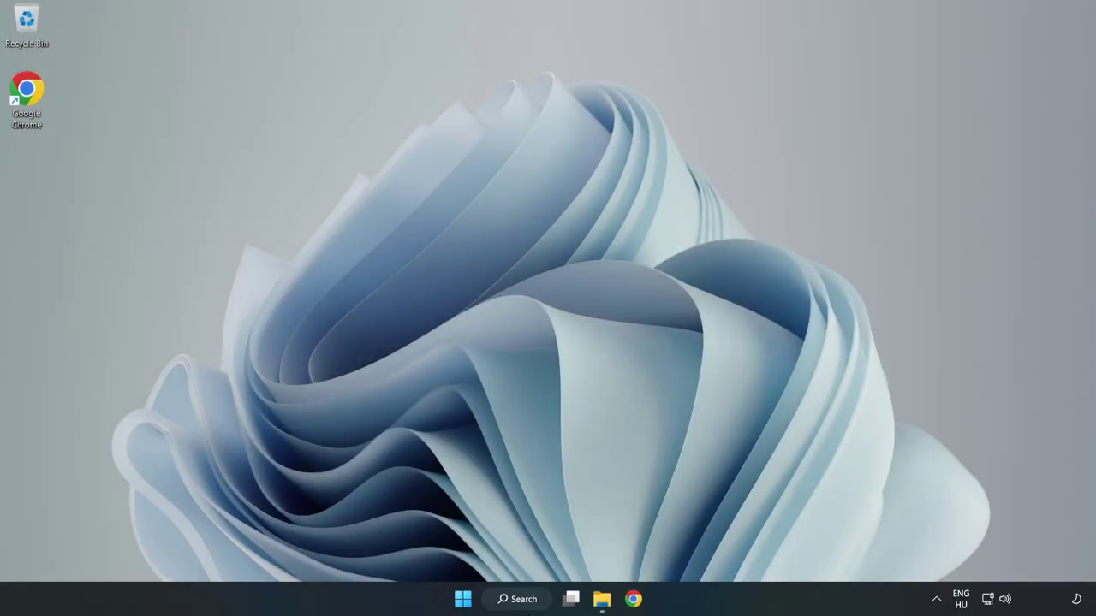
Step: Launch Registry Editor via 'regedit' and go to HKEY_CURRENT_USER\System\GameConfigStore
{"action": "left_click", "coordinate": [538, 602]}
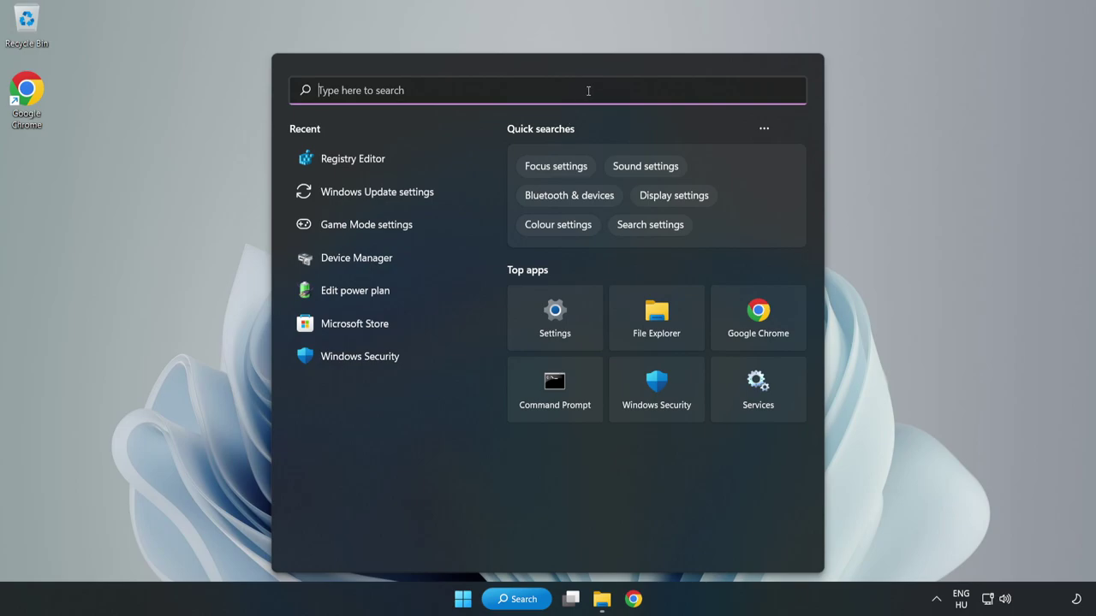
{"action": "type", "text": "regedit"}
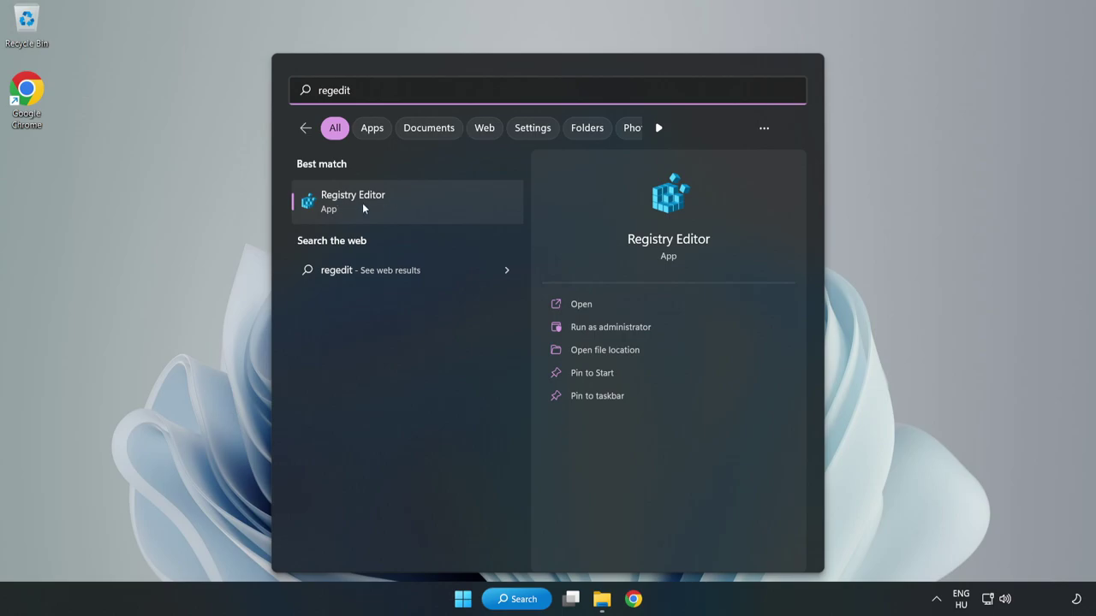
{"action": "left_click", "coordinate": [417, 207]}
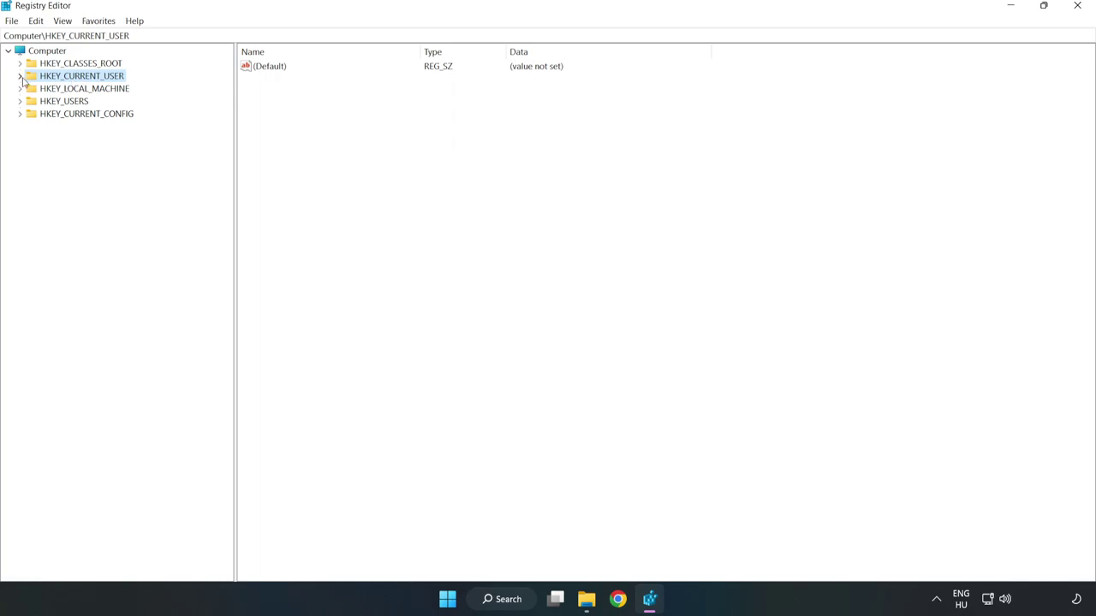
{"action": "left_click", "coordinate": [20, 76]}
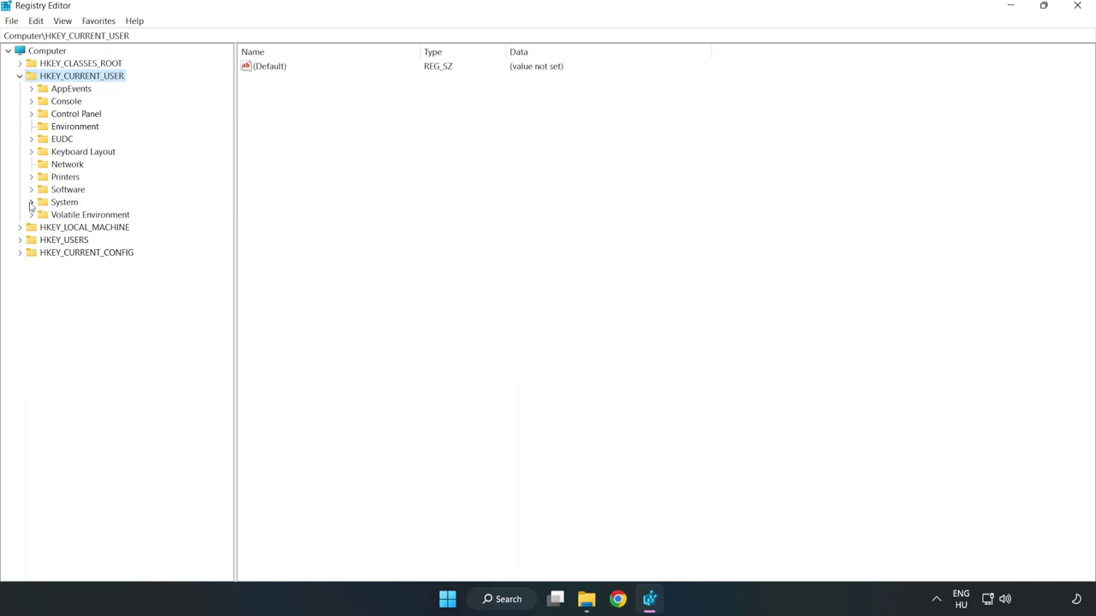
{"action": "left_click", "coordinate": [30, 203]}
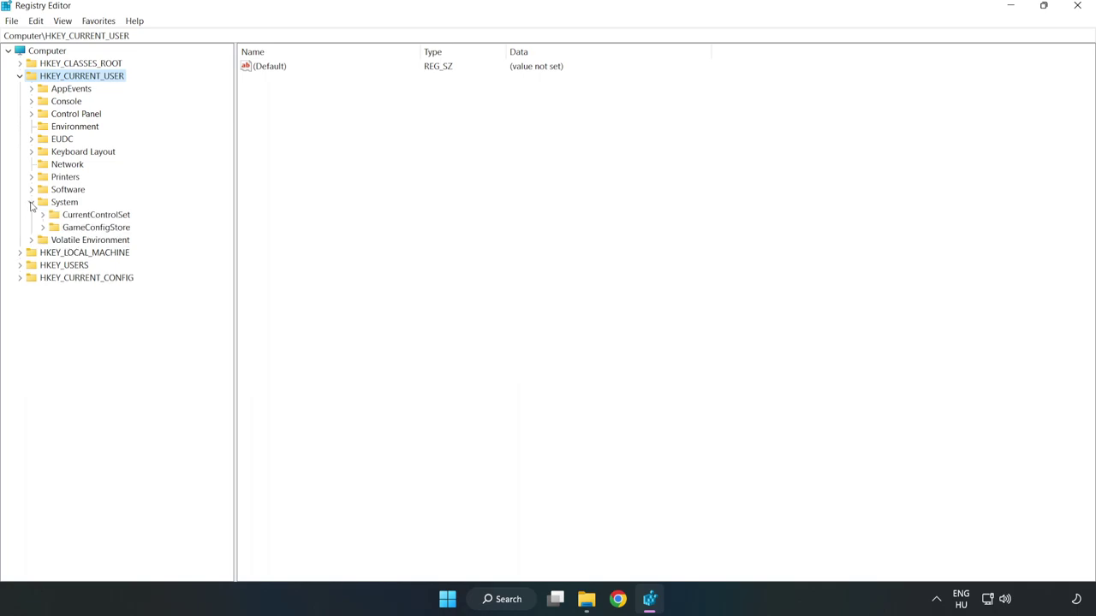
{"action": "left_click", "coordinate": [92, 230]}
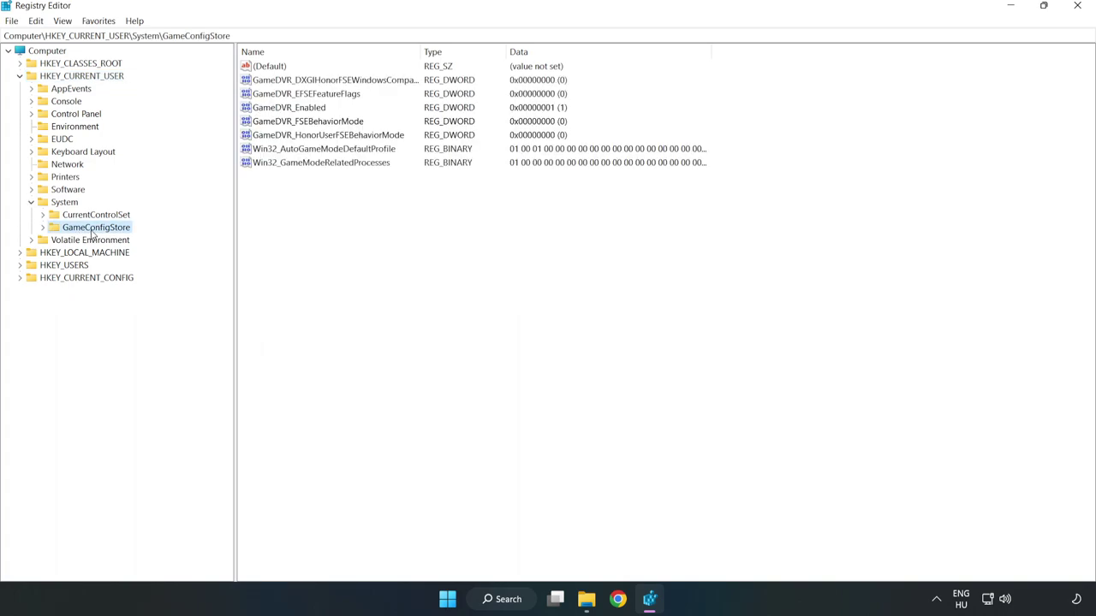
Step: Set GameDVR_Enabled to 0 and collapse the HKEY_CURRENT_USER branch
{"action": "left_click", "coordinate": [274, 110]}
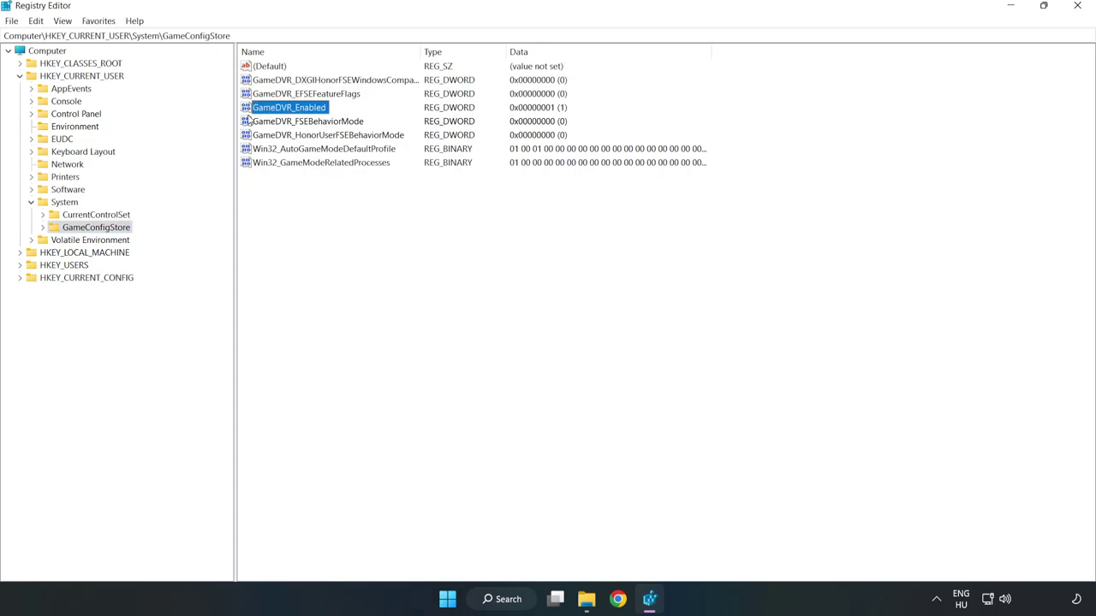
{"action": "right_click", "coordinate": [300, 112]}
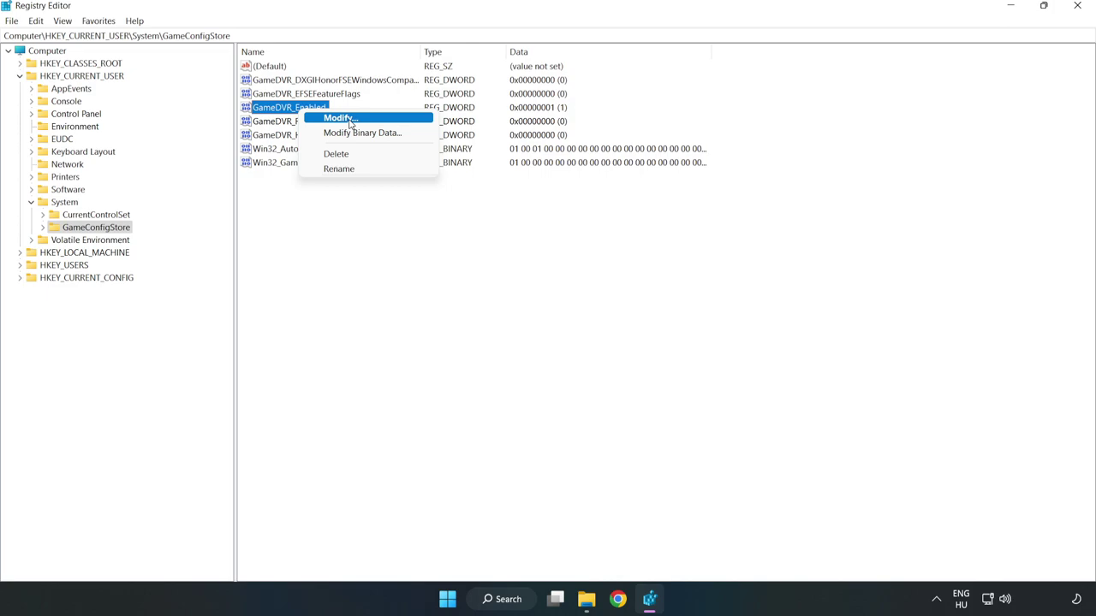
{"action": "left_click", "coordinate": [349, 123]}
{"action": "mouse_move", "coordinate": [220, 69]}
{"action": "left_mouse_down"}
{"action": "mouse_move", "coordinate": [387, 155]}
{"action": "mouse_move", "coordinate": [614, 234]}
{"action": "left_mouse_up"}
{"action": "left_click", "coordinate": [459, 296]}
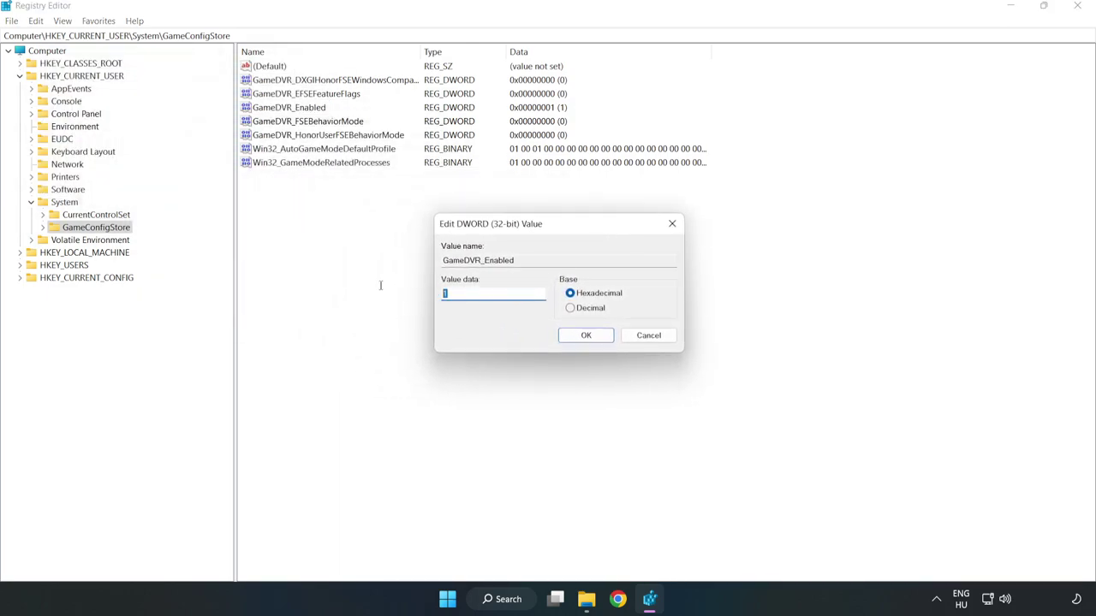
{"action": "type", "text": "0"}
{"action": "left_click", "coordinate": [586, 340]}
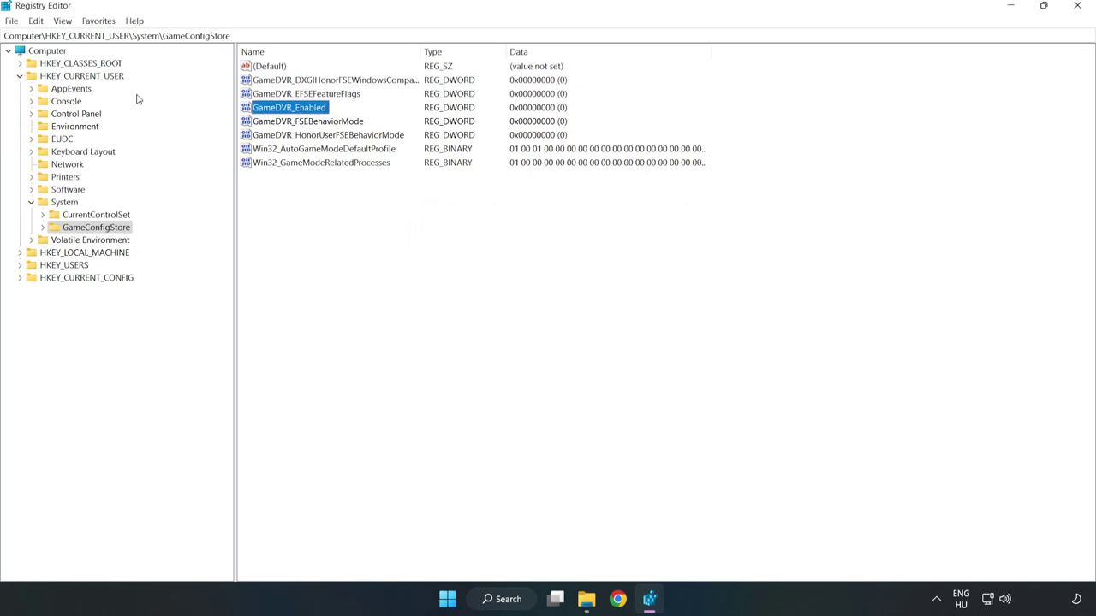
{"action": "left_click", "coordinate": [20, 76]}
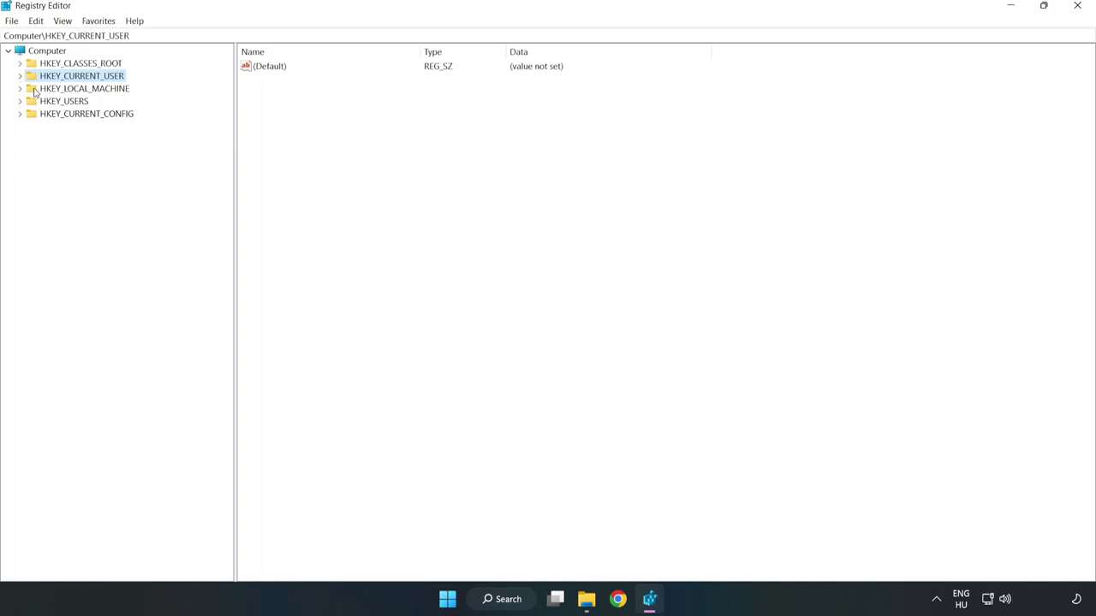
Step: Navigate to HKLM\SOFTWARE\Microsoft\PolicyManager\default\ApplicationManagement\AllowGameDVR
{"action": "double_click", "coordinate": [26, 91]}
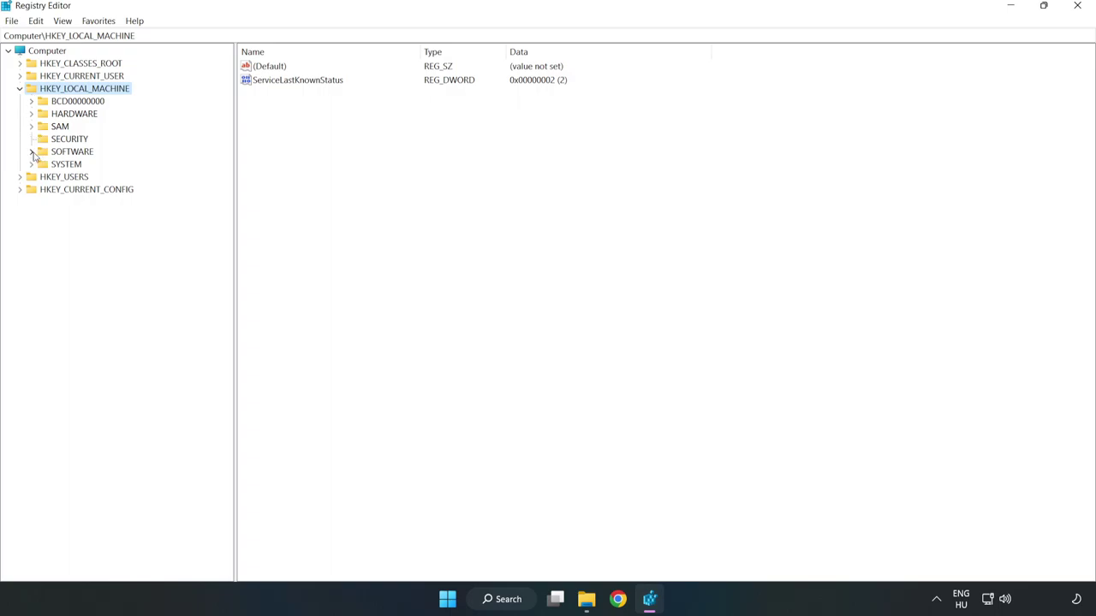
{"action": "left_click", "coordinate": [31, 152]}
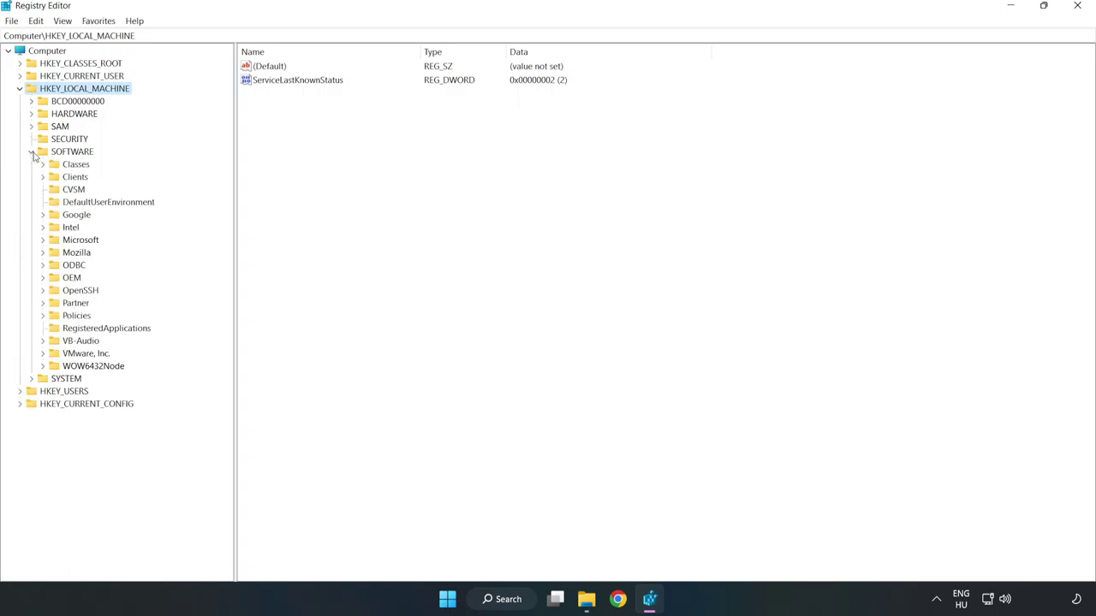
{"action": "left_click", "coordinate": [43, 241]}
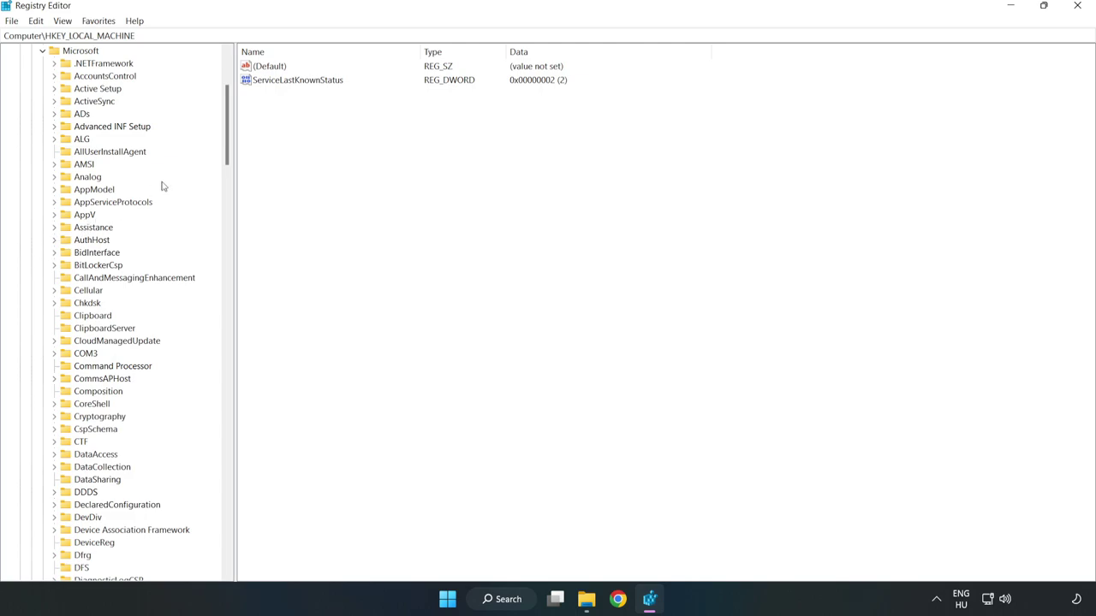
{"action": "left_click_drag", "start_coordinate": [227, 152], "coordinate": [248, 406]}
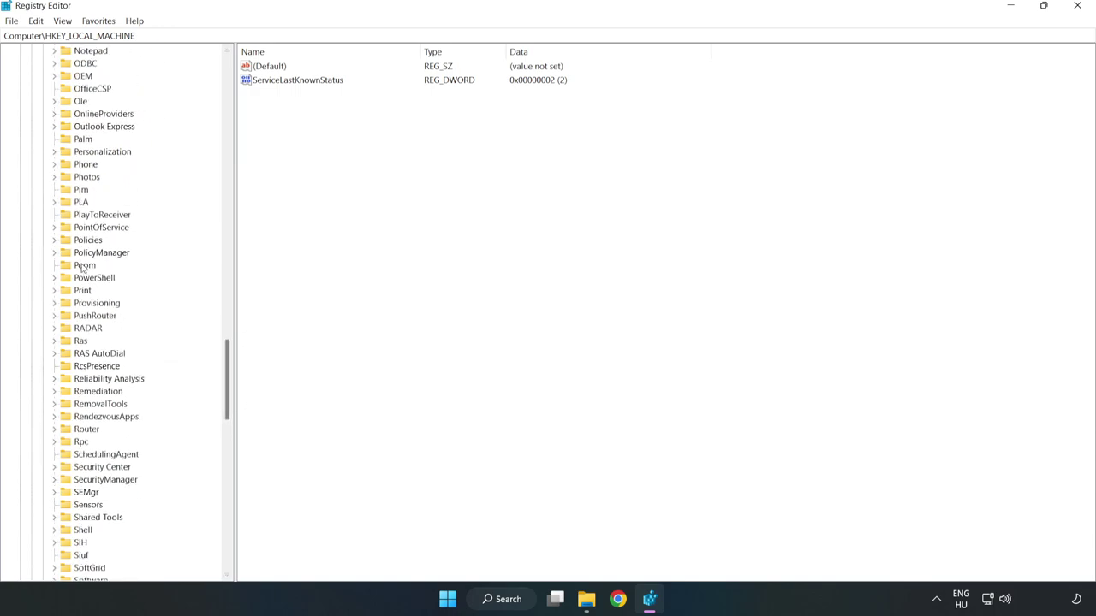
{"action": "left_click", "coordinate": [54, 254]}
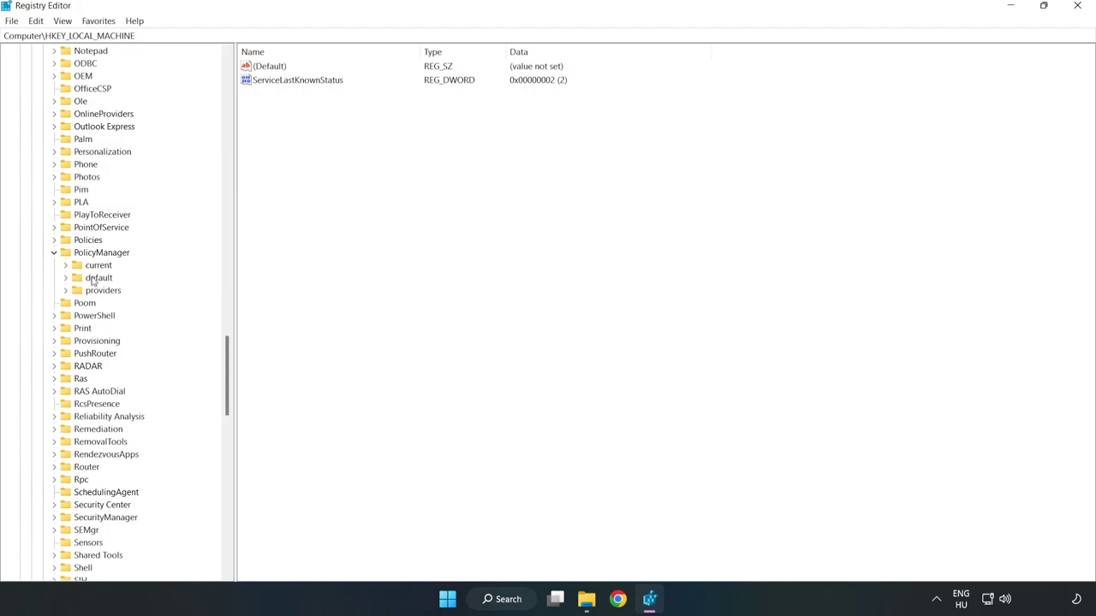
{"action": "left_click", "coordinate": [67, 279]}
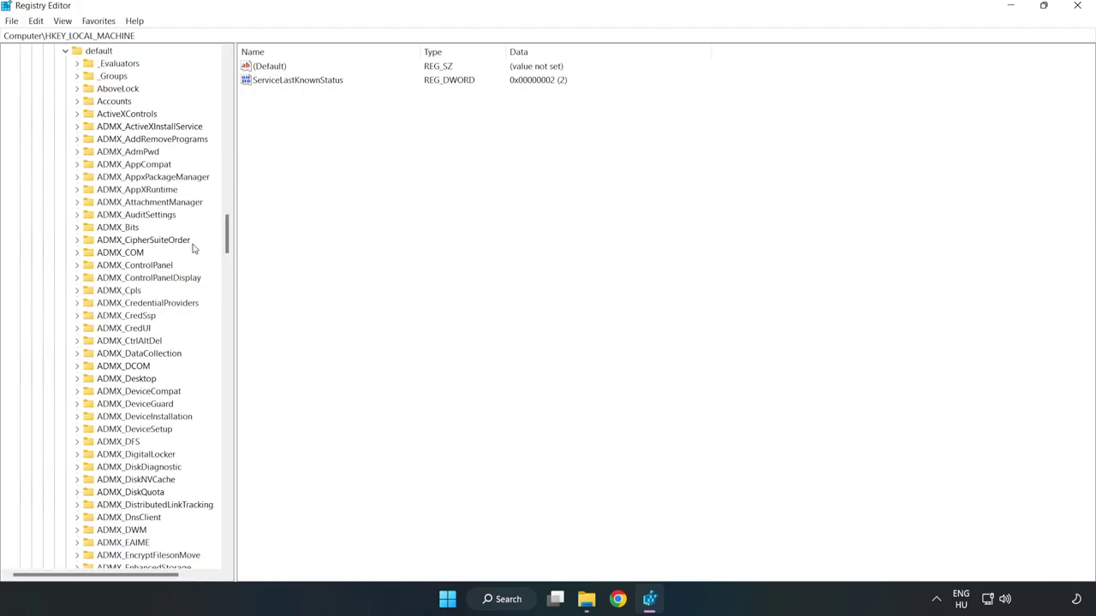
{"action": "left_click_drag", "start_coordinate": [228, 238], "coordinate": [222, 366]}
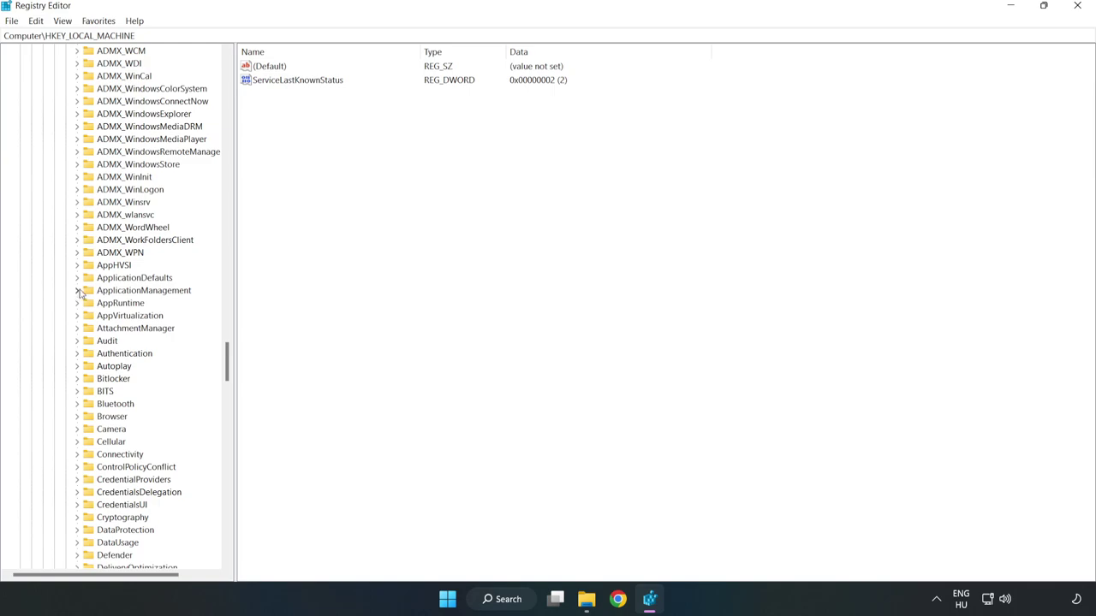
{"action": "left_click", "coordinate": [77, 292]}
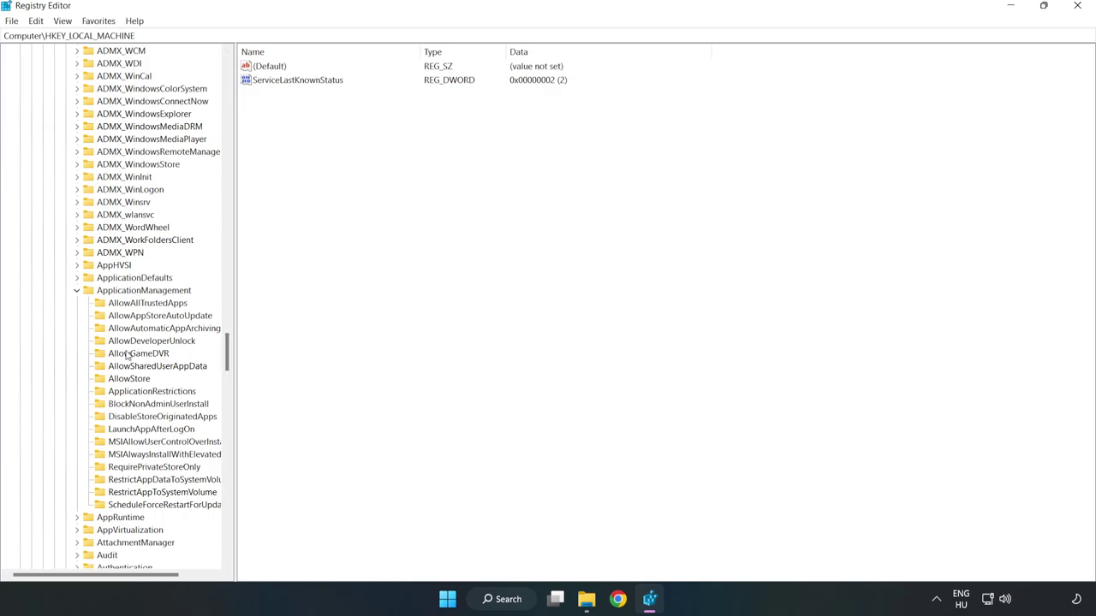
{"action": "left_click", "coordinate": [127, 356]}
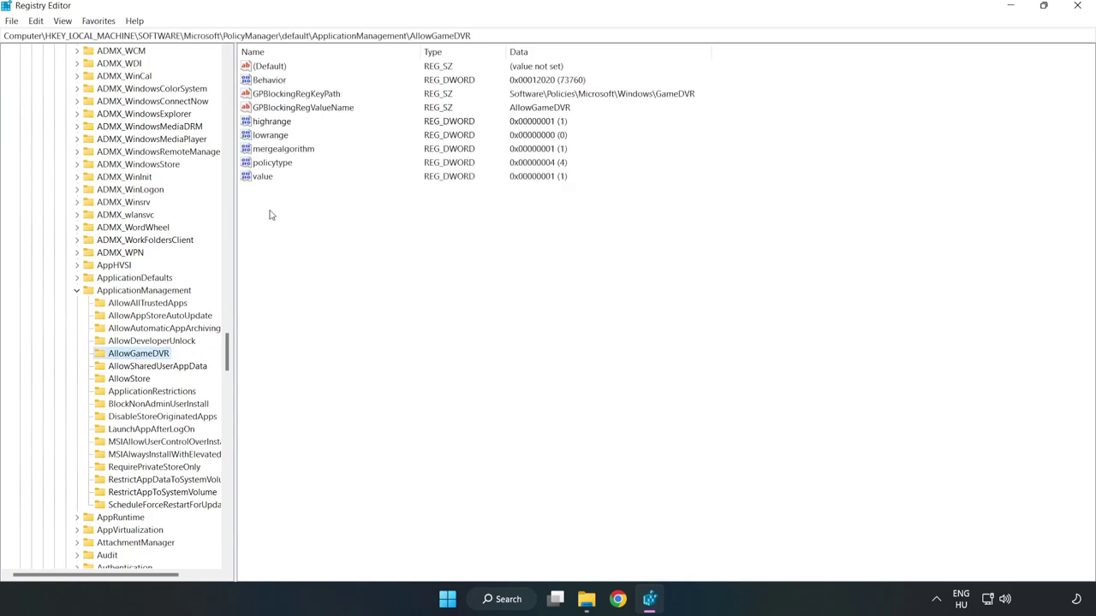
Step: Set the AllowGameDVR key's 'value' entry to 0
{"action": "left_click", "coordinate": [254, 178]}
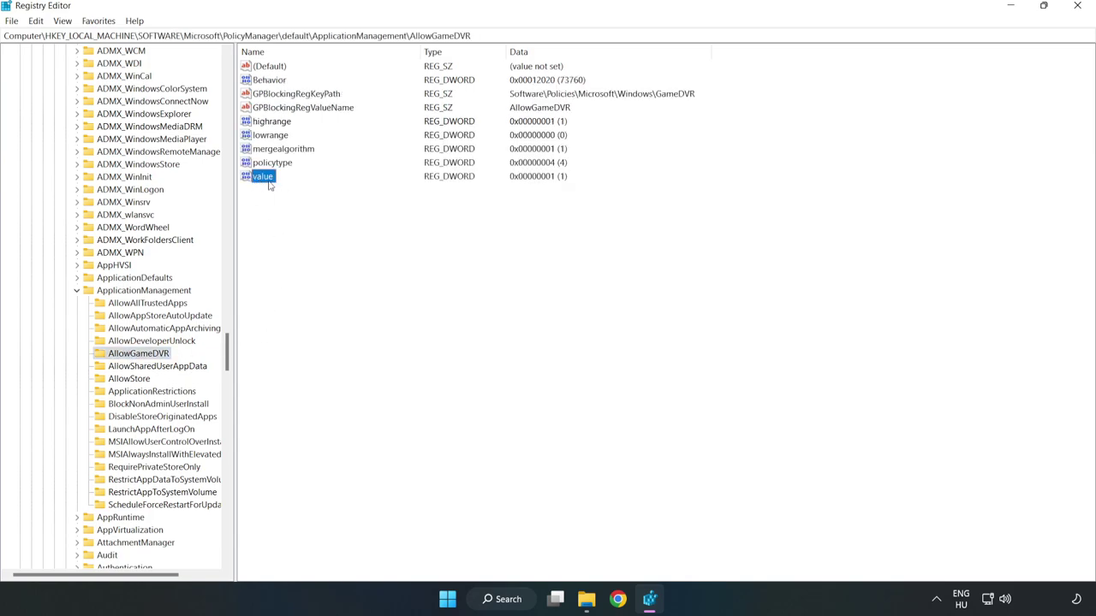
{"action": "right_click", "coordinate": [268, 181]}
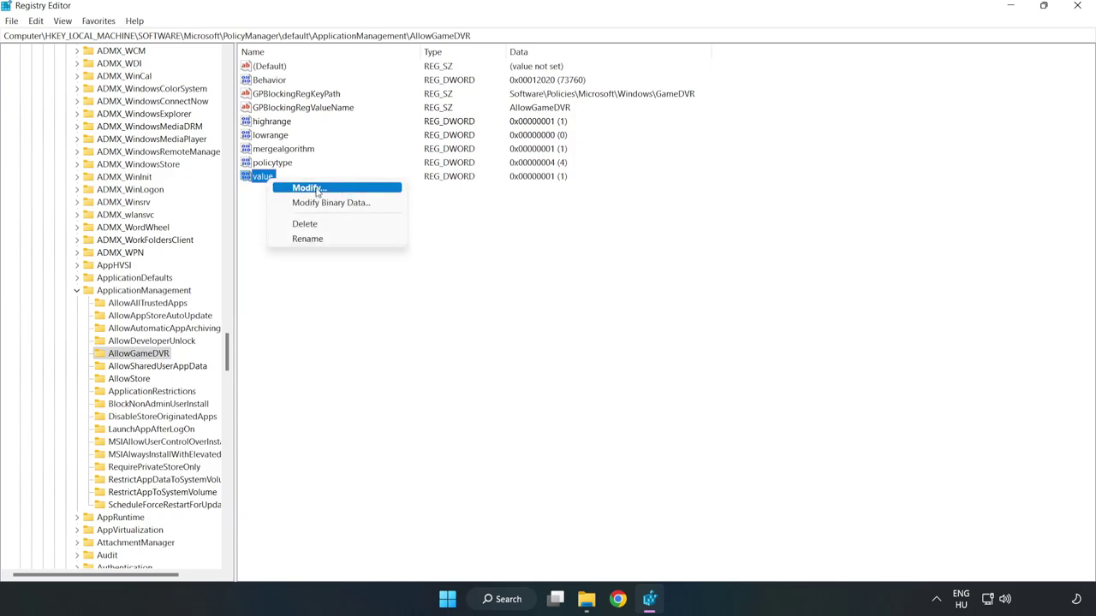
{"action": "left_click", "coordinate": [314, 190]}
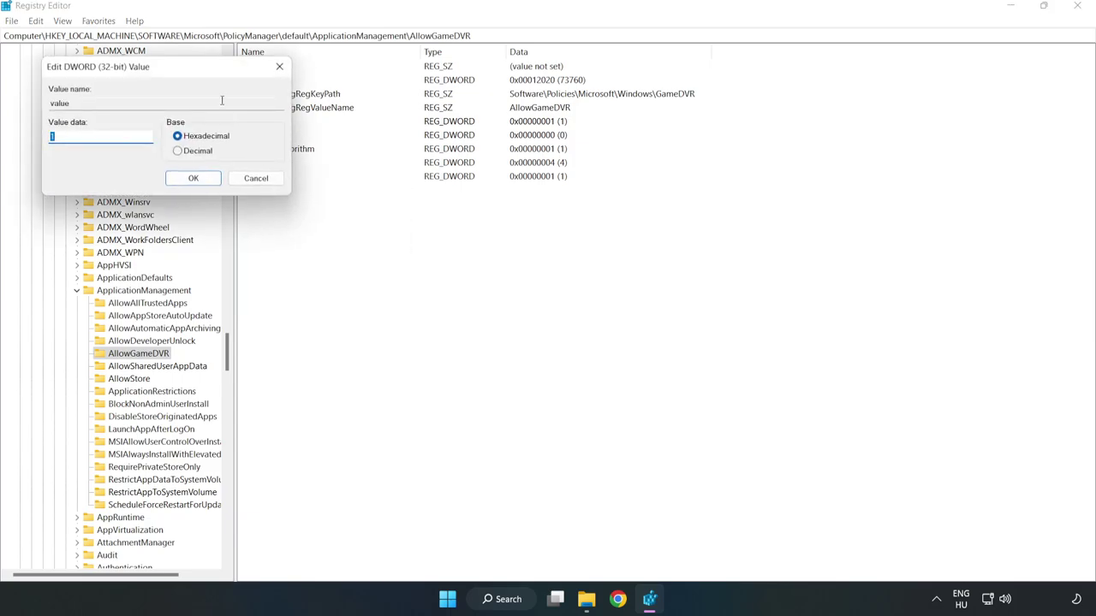
{"action": "left_click_drag", "start_coordinate": [200, 69], "coordinate": [555, 226]}
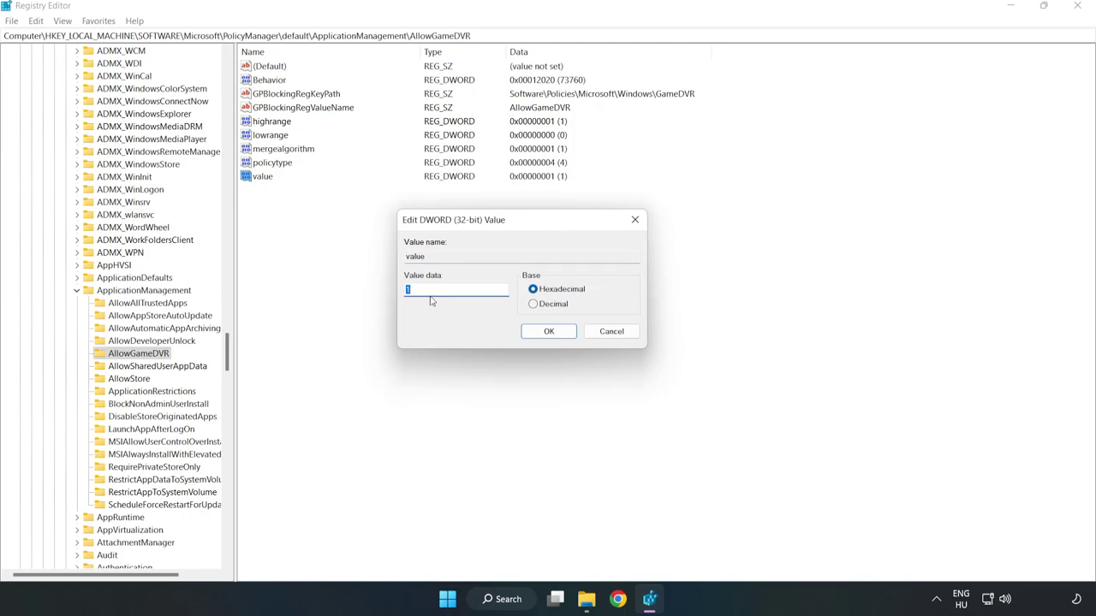
{"action": "type", "text": "0"}
{"action": "left_click", "coordinate": [554, 332]}
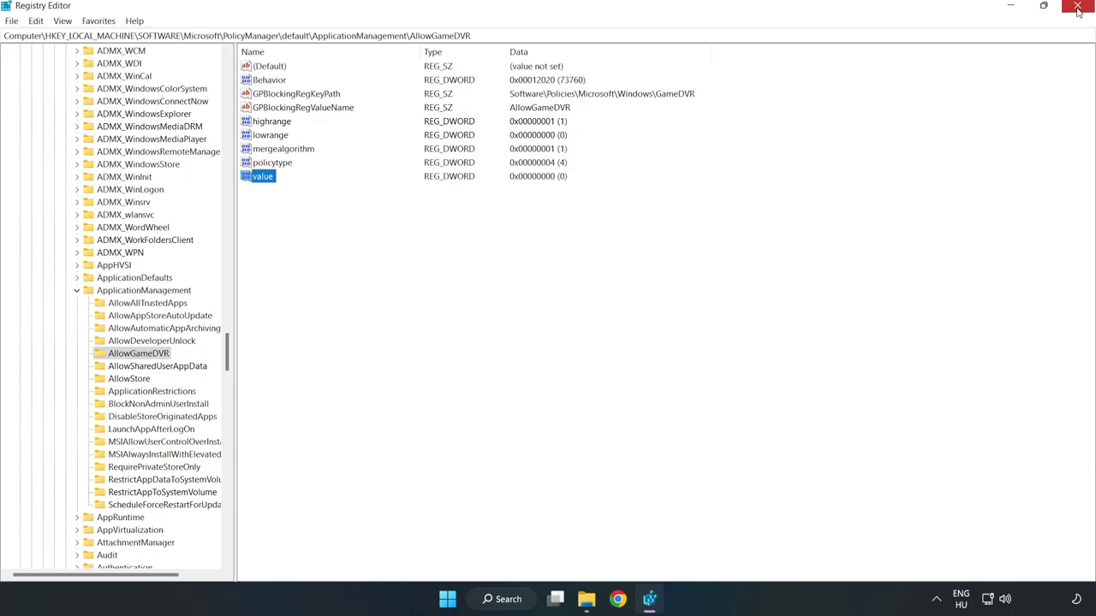
Step: Close Registry Editor and download the DirectX End-User Runtime installer dxwebsetup.exe
{"action": "left_click", "coordinate": [1077, 8]}
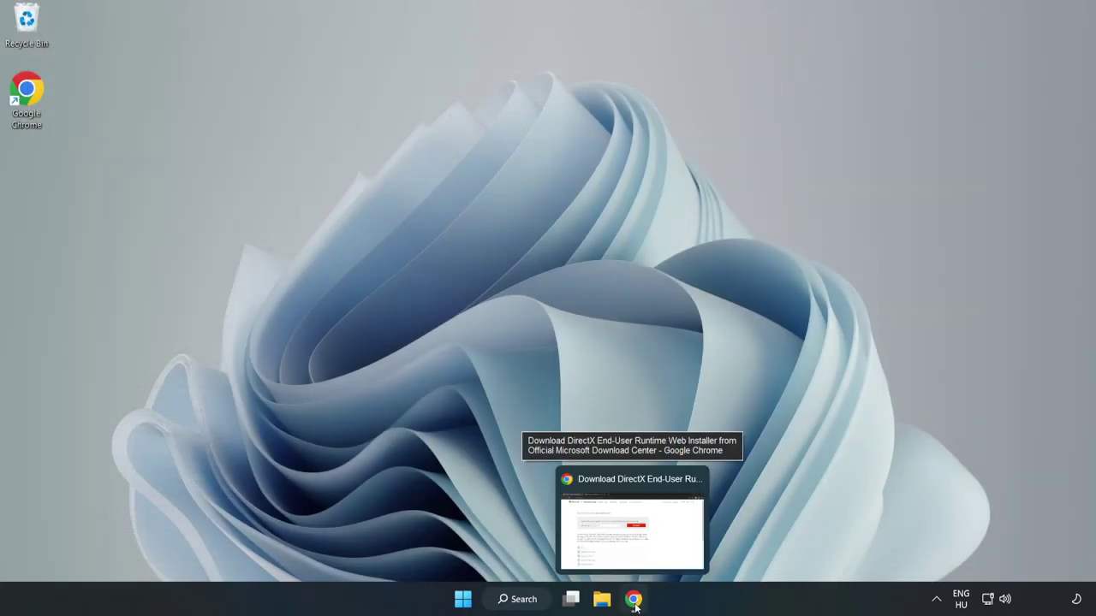
{"action": "left_click", "coordinate": [634, 603]}
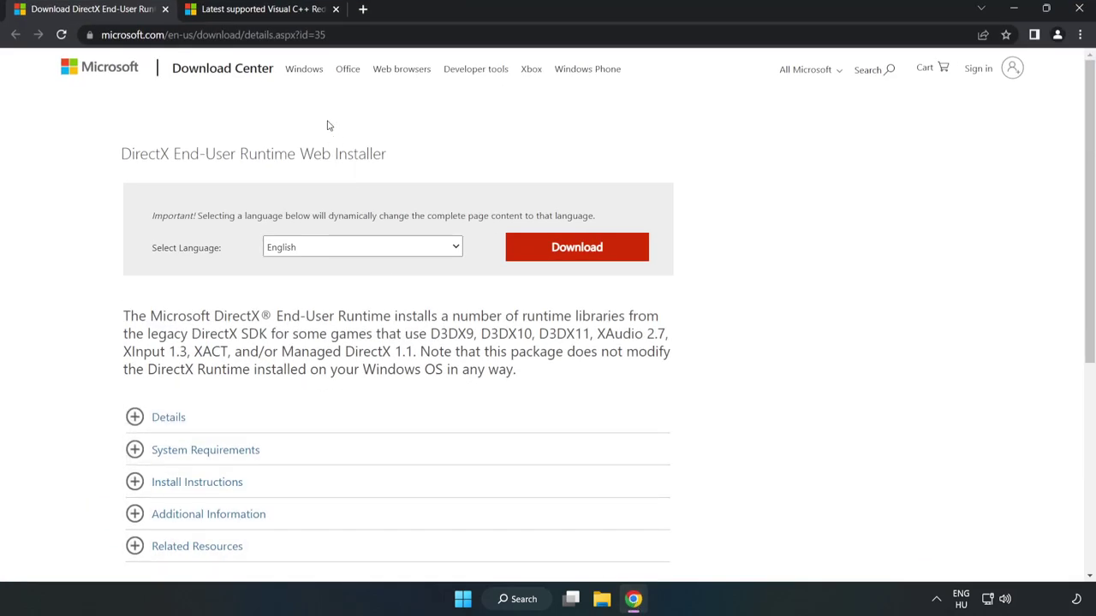
{"action": "left_click_drag", "start_coordinate": [367, 32], "coordinate": [360, 33]}
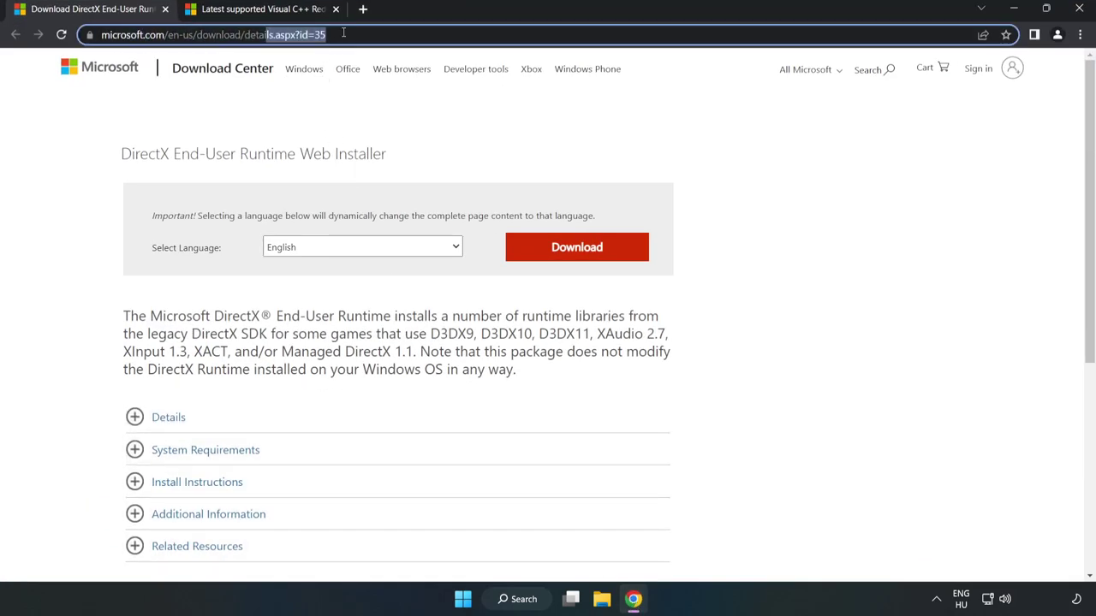
{"action": "left_click", "coordinate": [444, 135]}
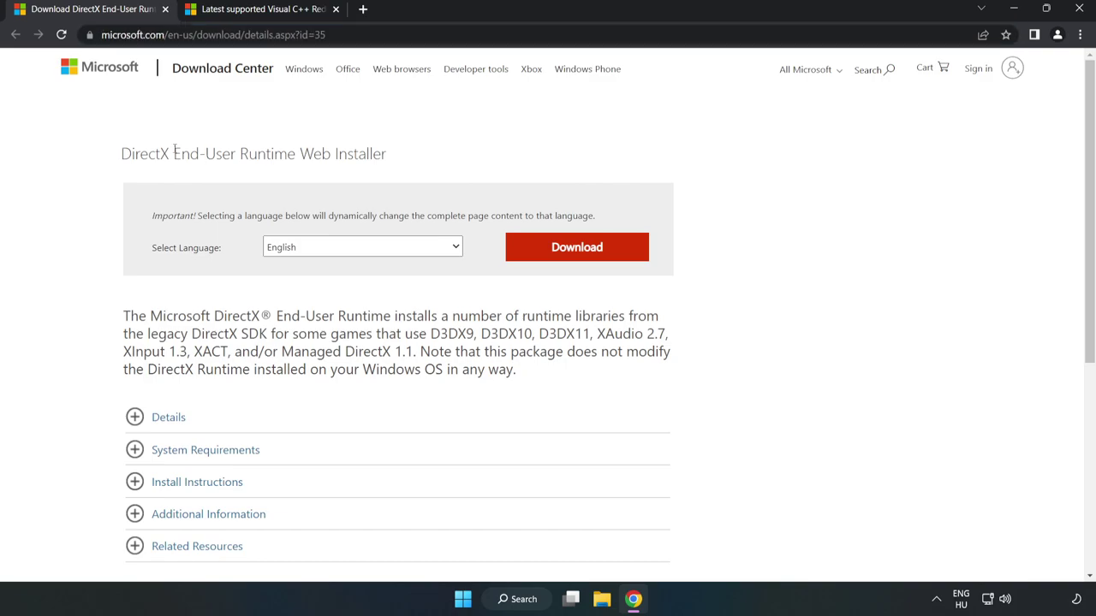
{"action": "left_click", "coordinate": [583, 259]}
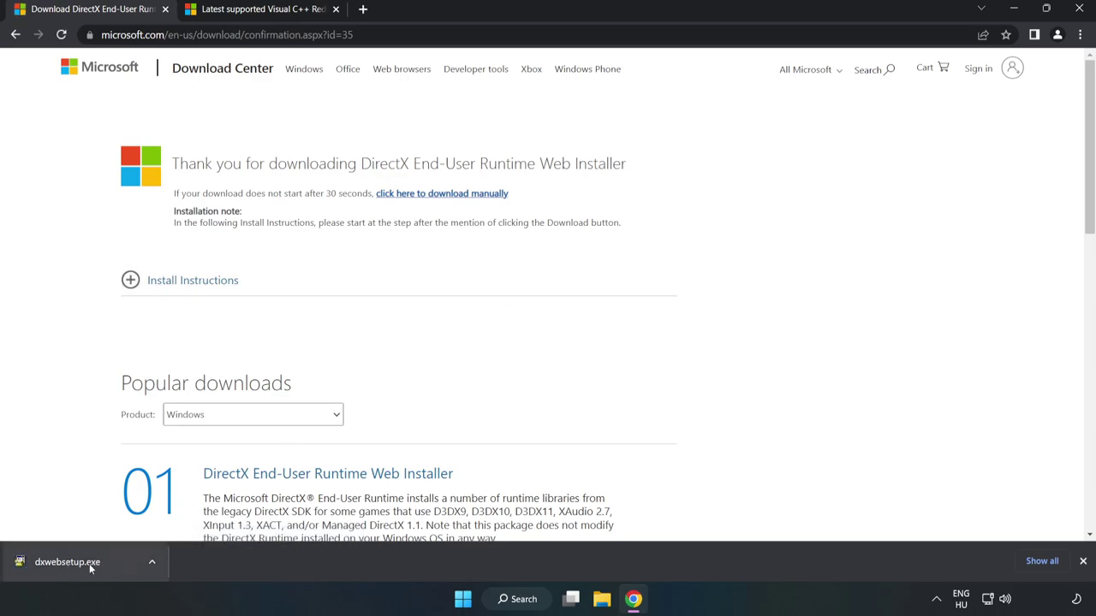
Step: Run dxwebsetup.exe, accept the license, skip the Bing Bar, and finish DirectX setup
{"action": "left_click", "coordinate": [110, 564]}
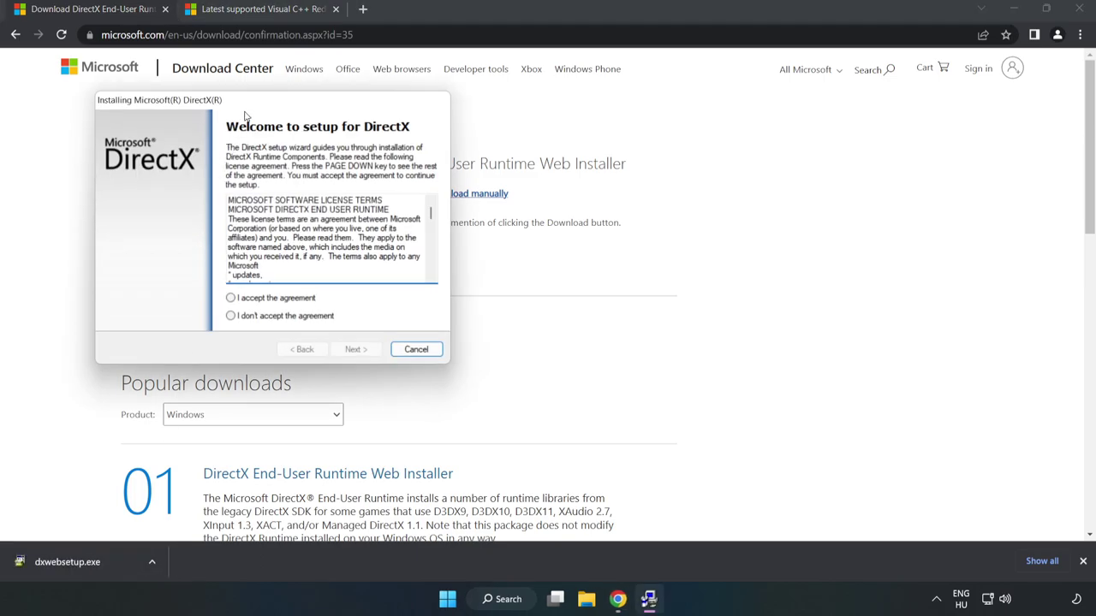
{"action": "left_click_drag", "start_coordinate": [248, 103], "coordinate": [523, 155]}
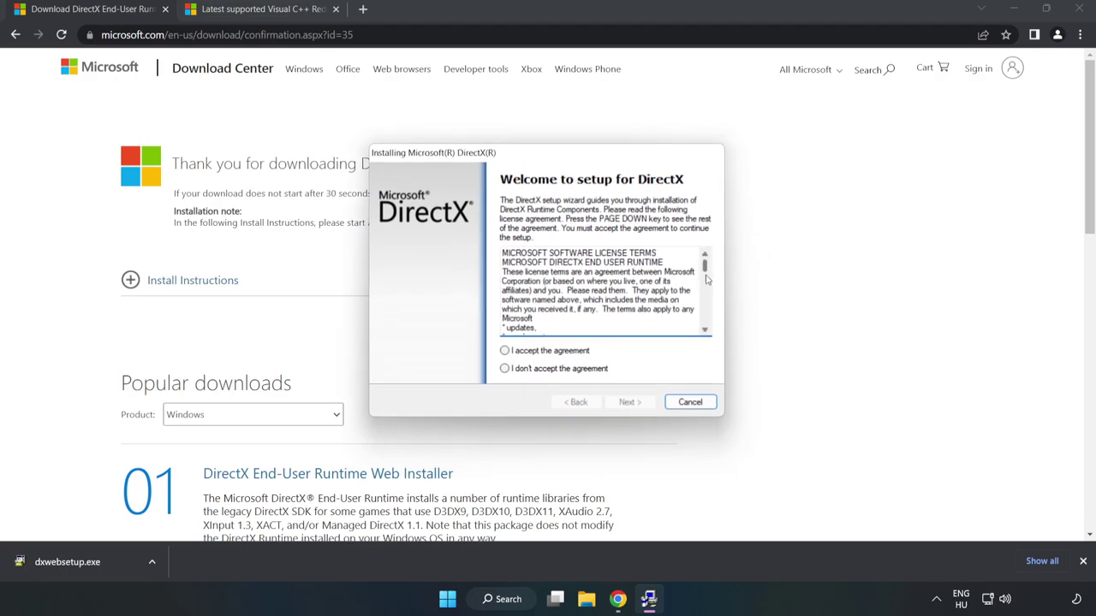
{"action": "left_click_drag", "start_coordinate": [707, 267], "coordinate": [705, 334]}
{"action": "left_click", "coordinate": [503, 351]}
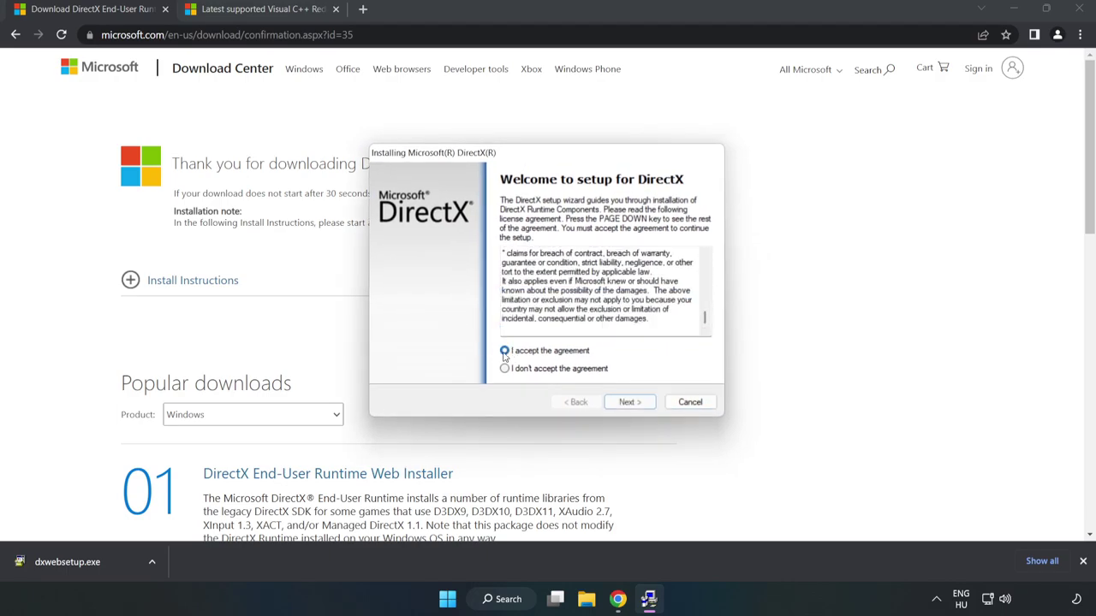
{"action": "left_click", "coordinate": [636, 407]}
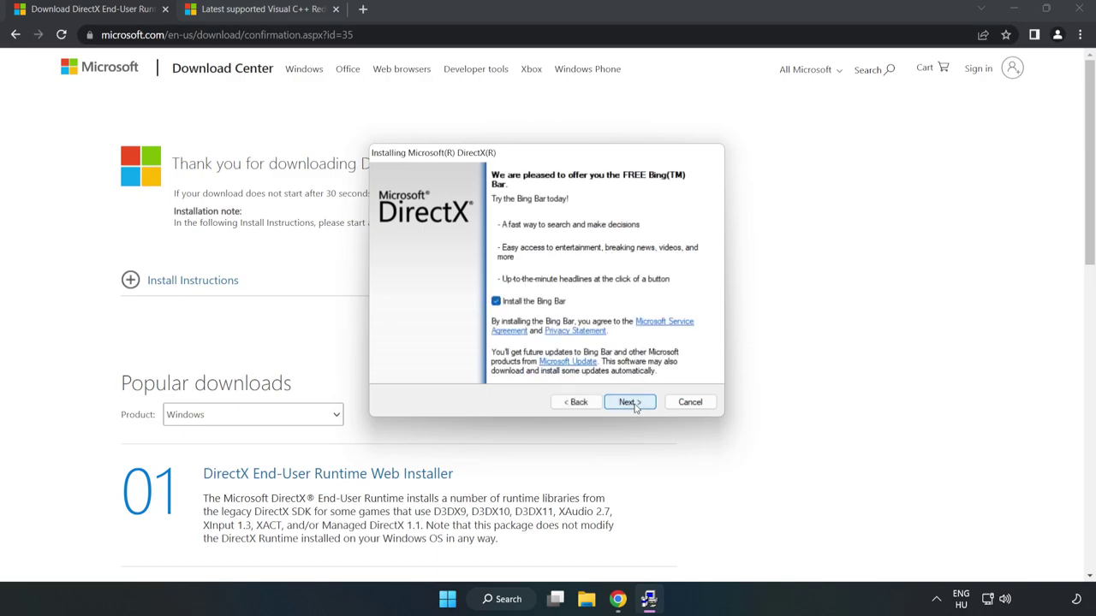
{"action": "left_click", "coordinate": [495, 301]}
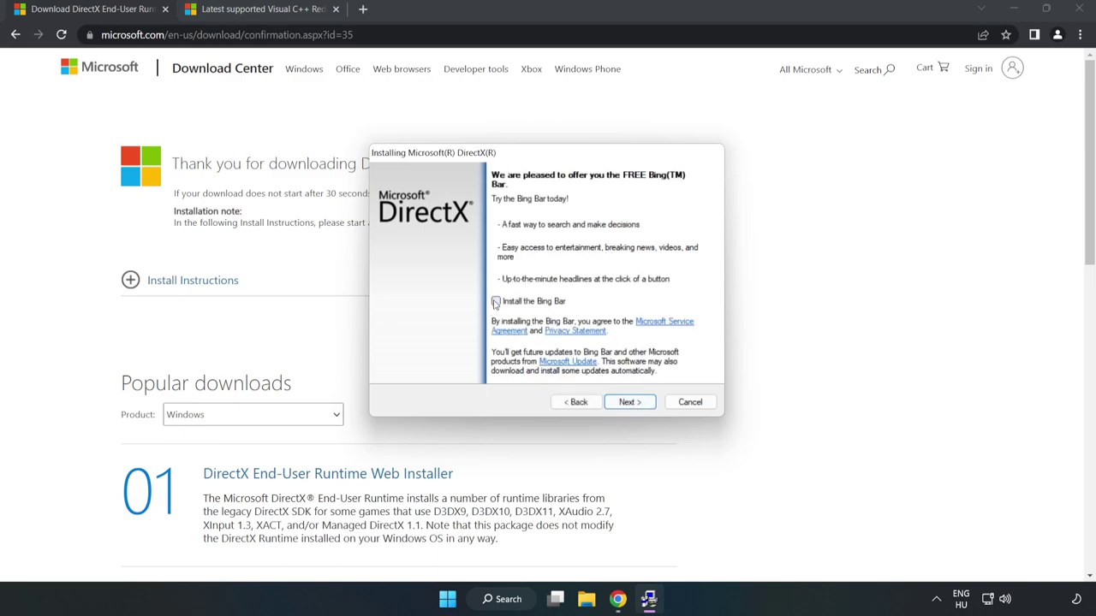
{"action": "left_click", "coordinate": [632, 404]}
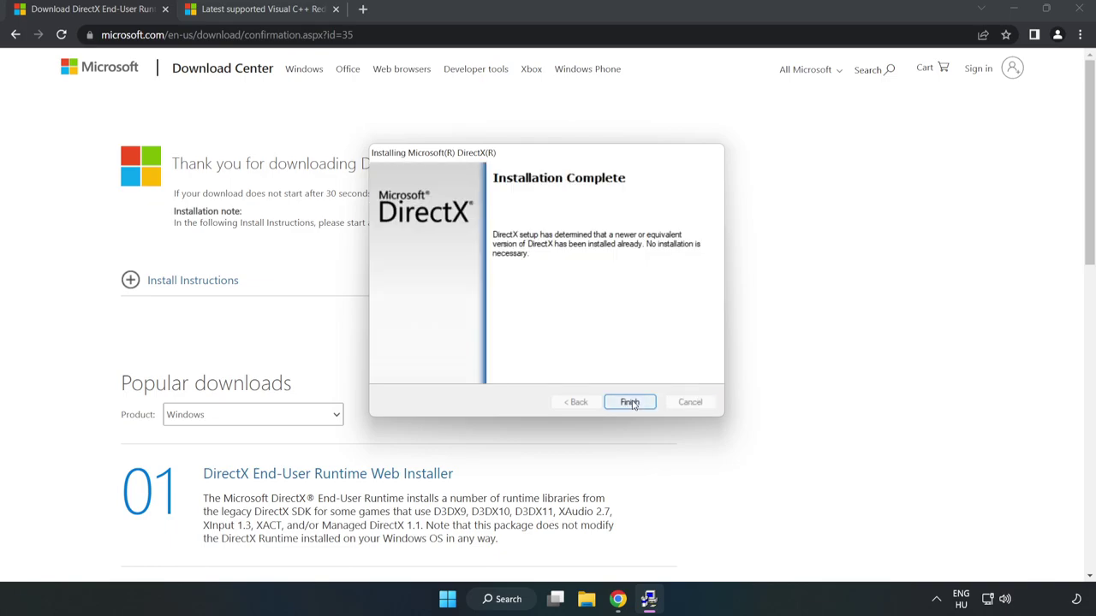
{"action": "left_click", "coordinate": [633, 405]}
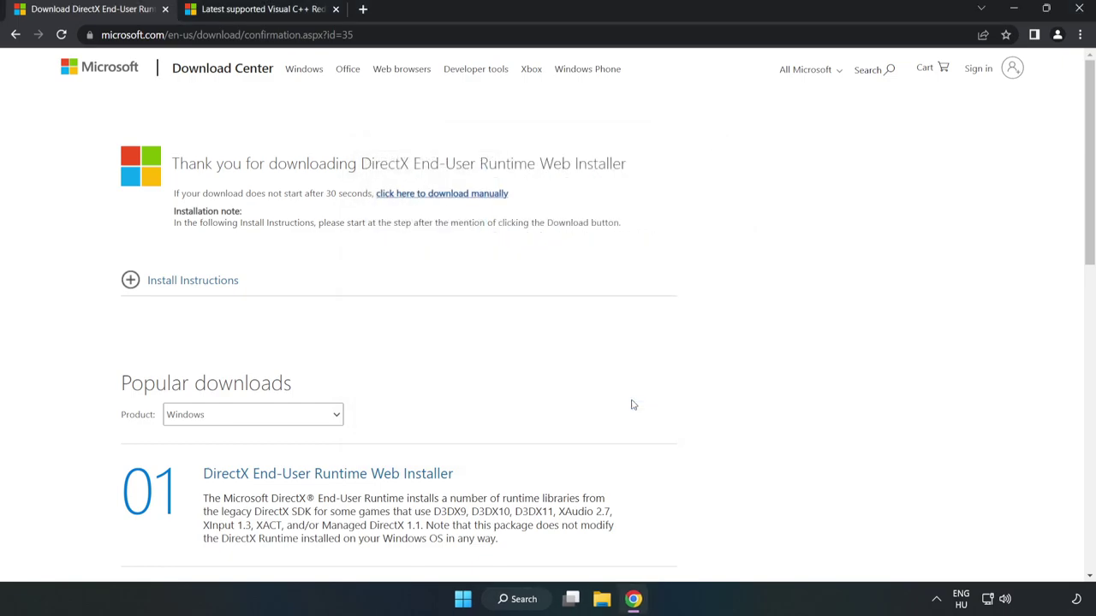
Step: Download the ARM64, x86 and x64 VC_redist installers, allowing multiple downloads
{"action": "left_click", "coordinate": [166, 10]}
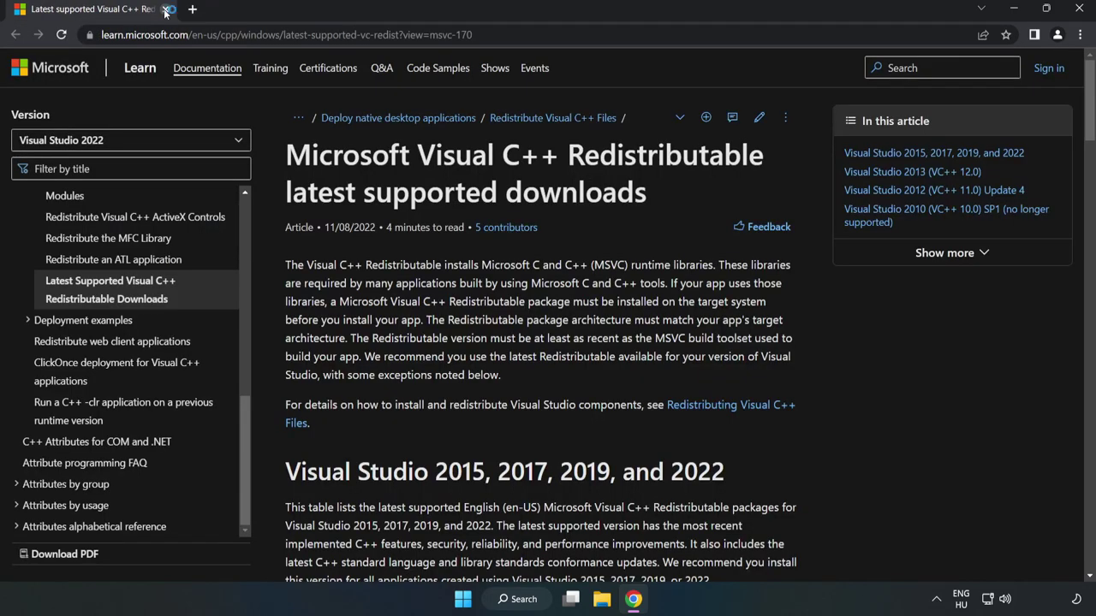
{"action": "left_click", "coordinate": [442, 34]}
{"action": "left_click_drag", "start_coordinate": [441, 35], "coordinate": [480, 40]}
{"action": "left_click", "coordinate": [582, 188]}
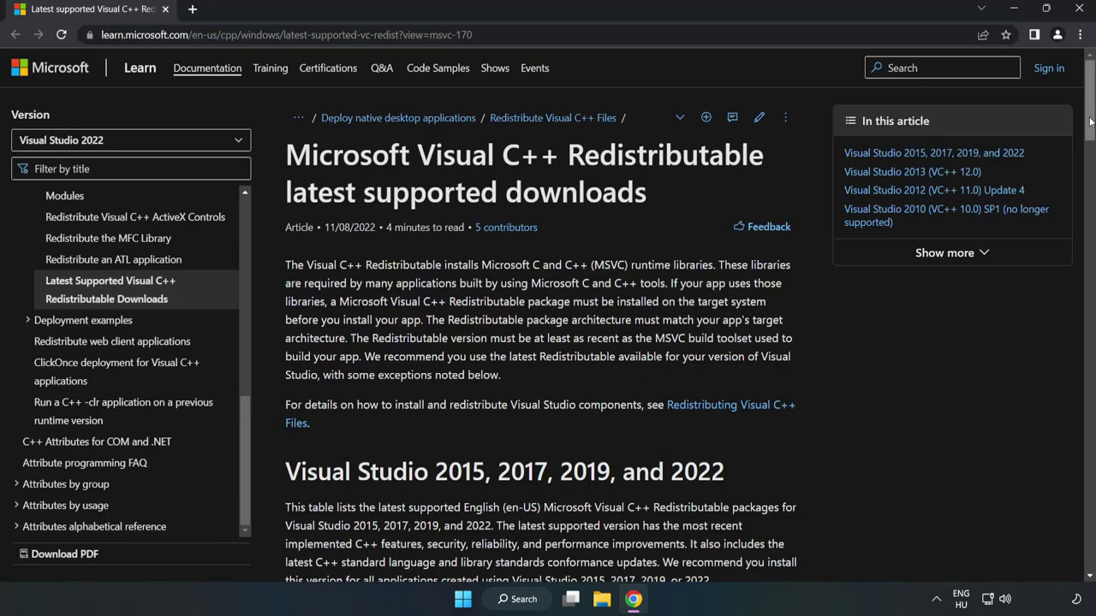
{"action": "scroll", "coordinate": [902, 231], "scroll_direction": "down", "scroll_amount": 4}
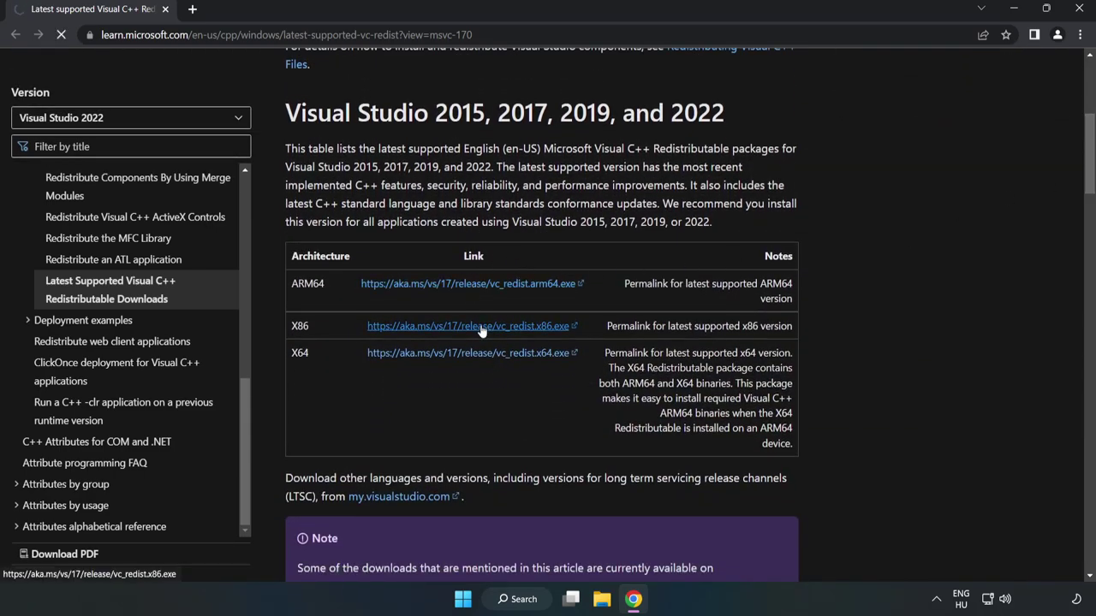
{"action": "left_click", "coordinate": [481, 328]}
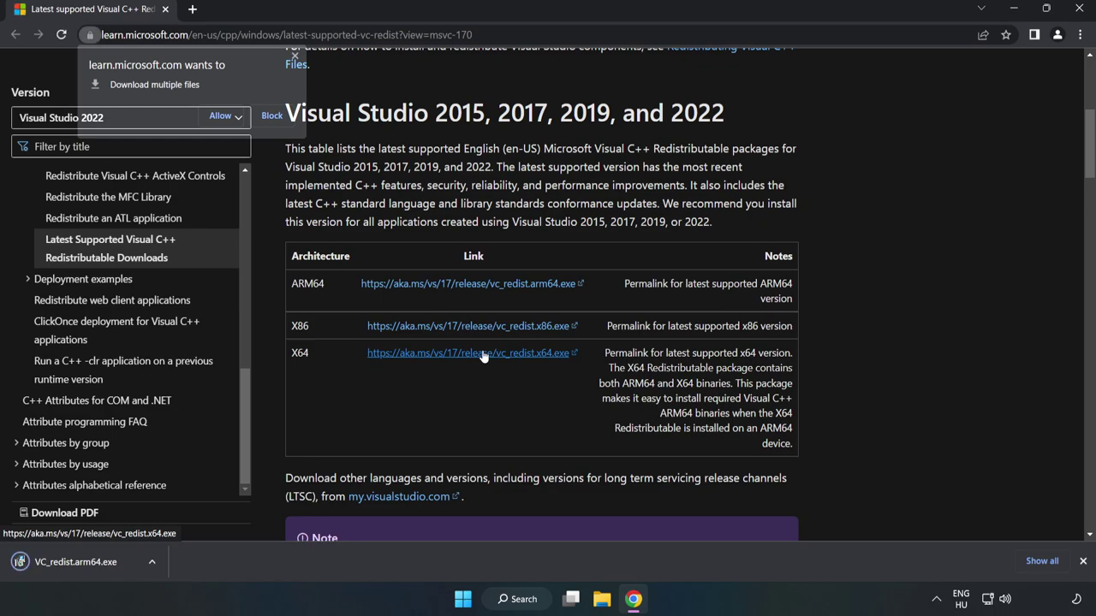
{"action": "left_click", "coordinate": [221, 117]}
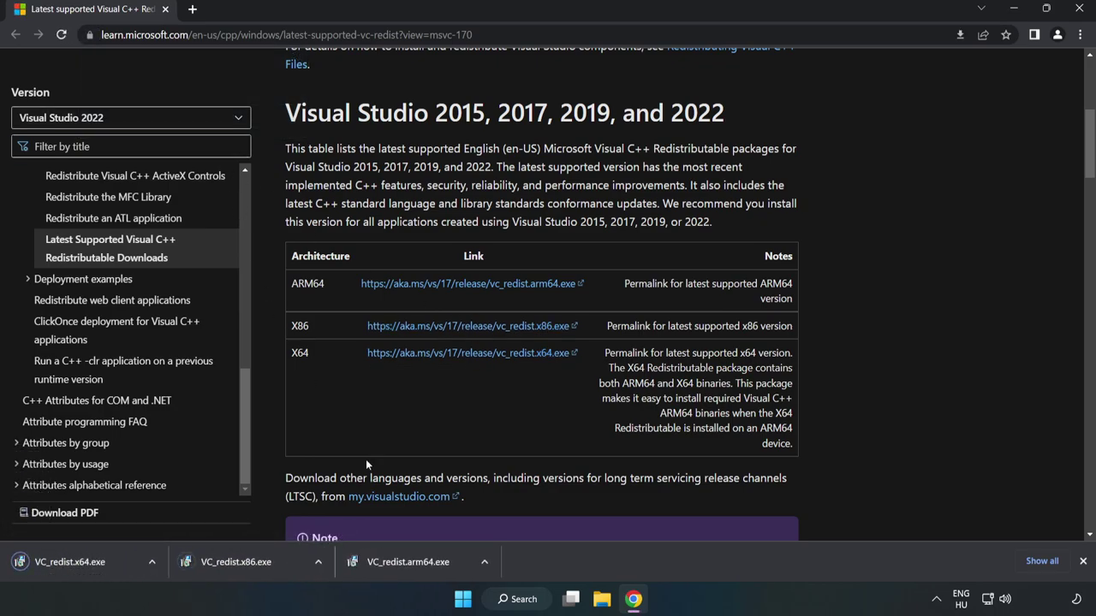
Step: Try installing the ARM64 Visual C++ redistributable, which fails on this processor
{"action": "left_click", "coordinate": [419, 566]}
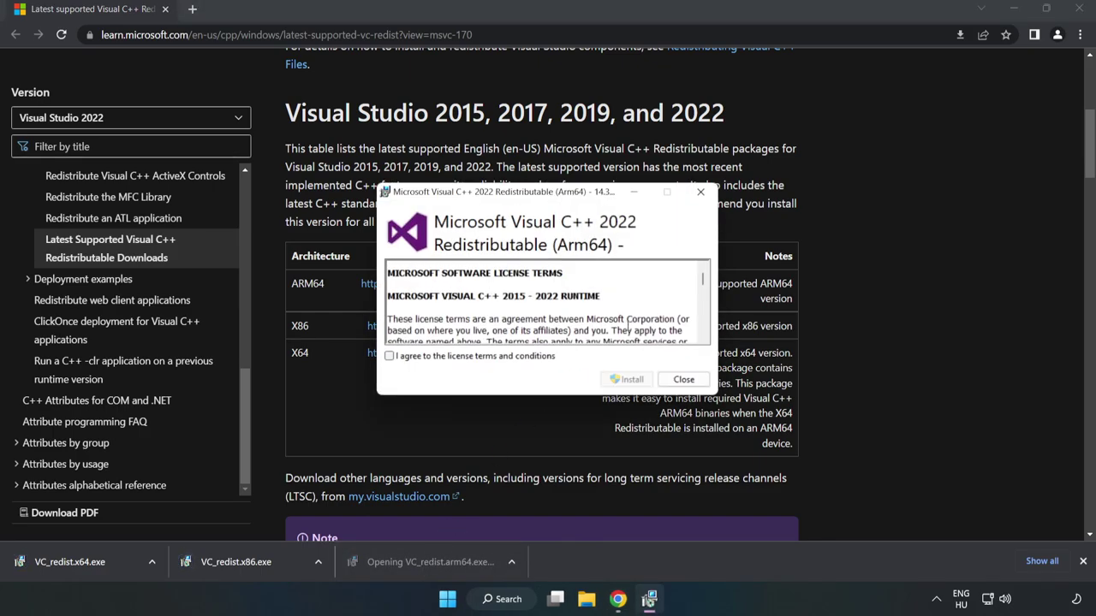
{"action": "left_click_drag", "start_coordinate": [702, 285], "coordinate": [695, 353]}
{"action": "left_click", "coordinate": [390, 356]}
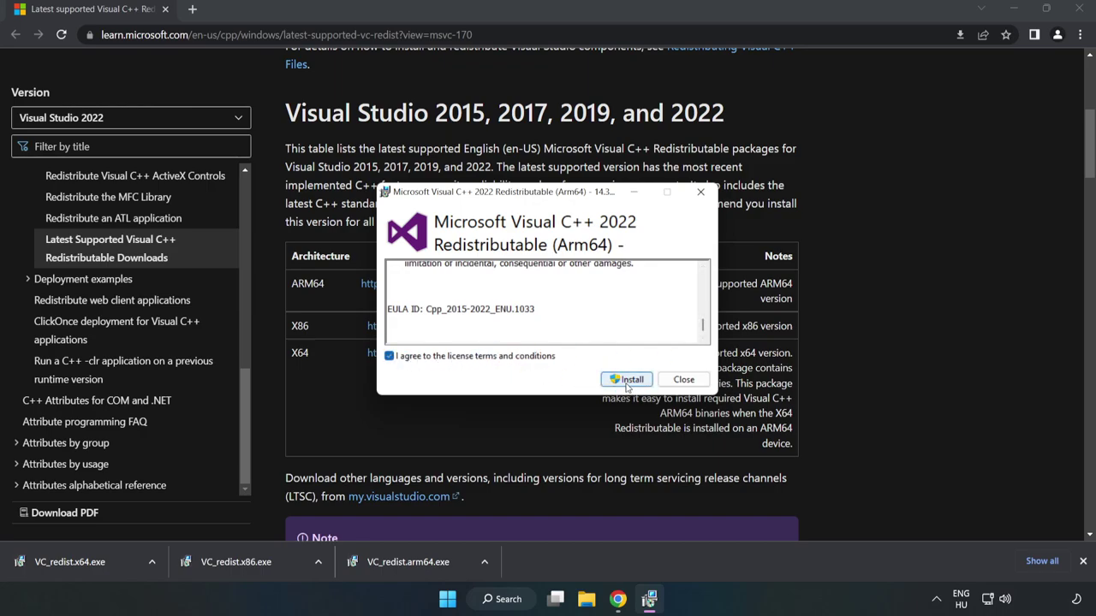
{"action": "left_click", "coordinate": [628, 381]}
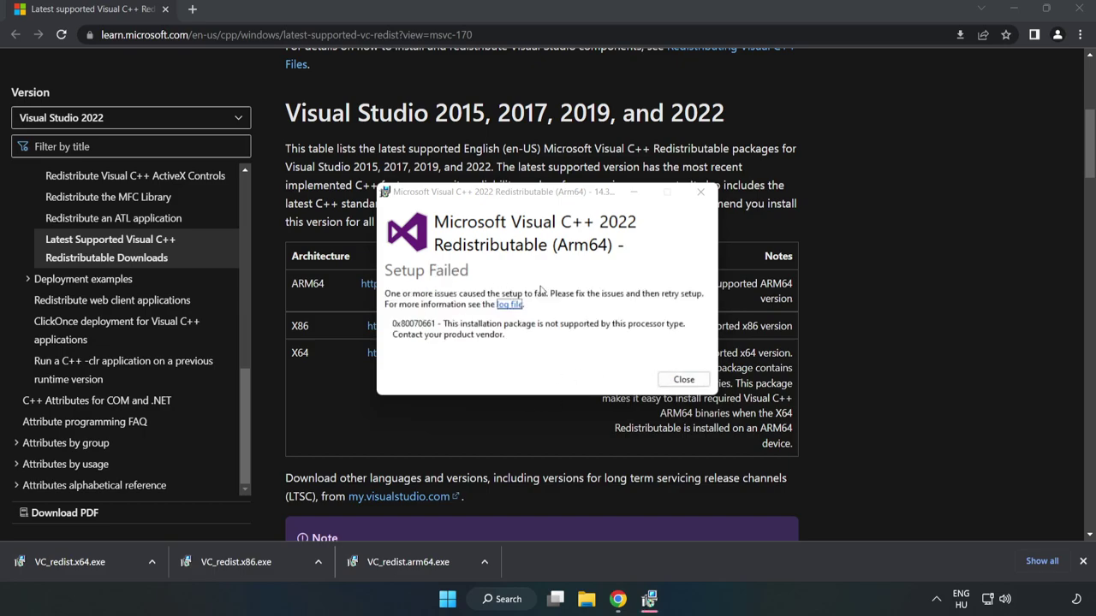
{"action": "left_click", "coordinate": [683, 380]}
Step: Install the x86 and x64 Visual C++ 2015-2022 redistributables without restarting yet
{"action": "left_click", "coordinate": [260, 562]}
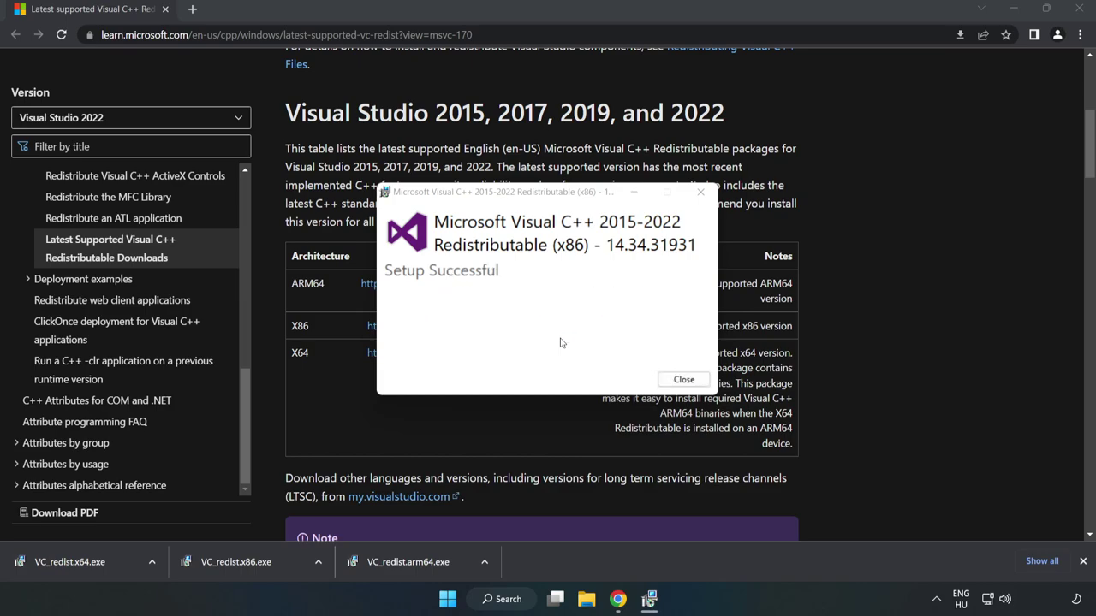
{"action": "left_click", "coordinate": [684, 379]}
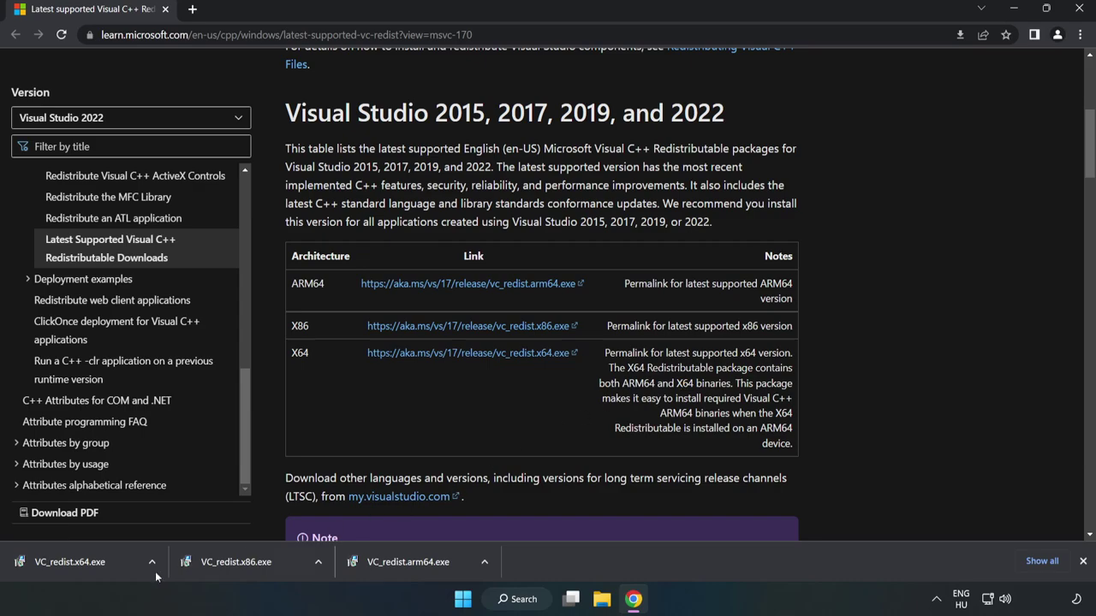
{"action": "left_click", "coordinate": [58, 561]}
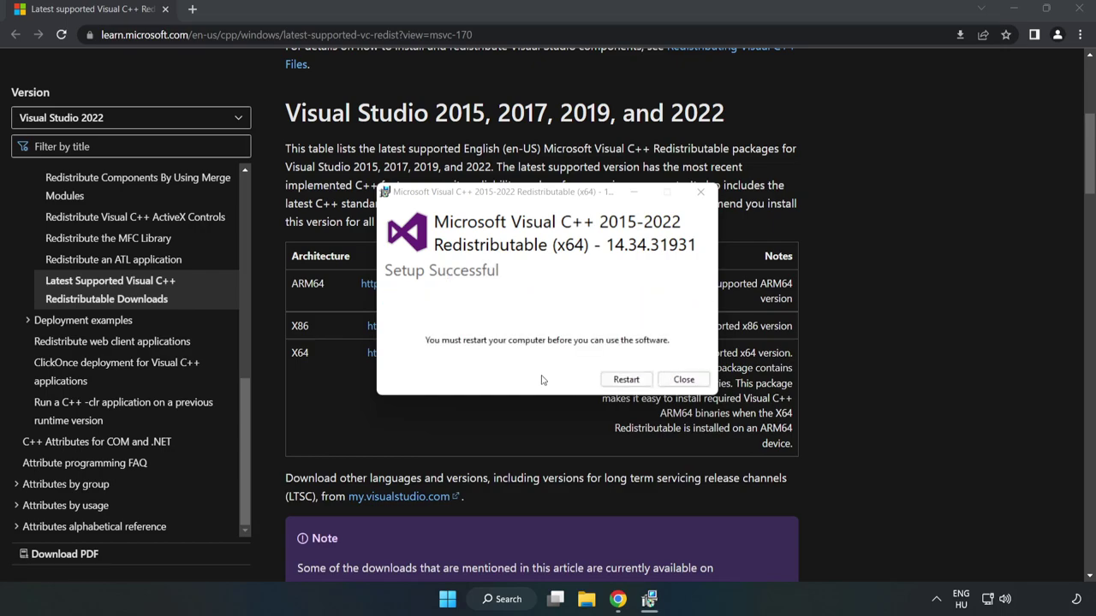
{"action": "left_click", "coordinate": [684, 380]}
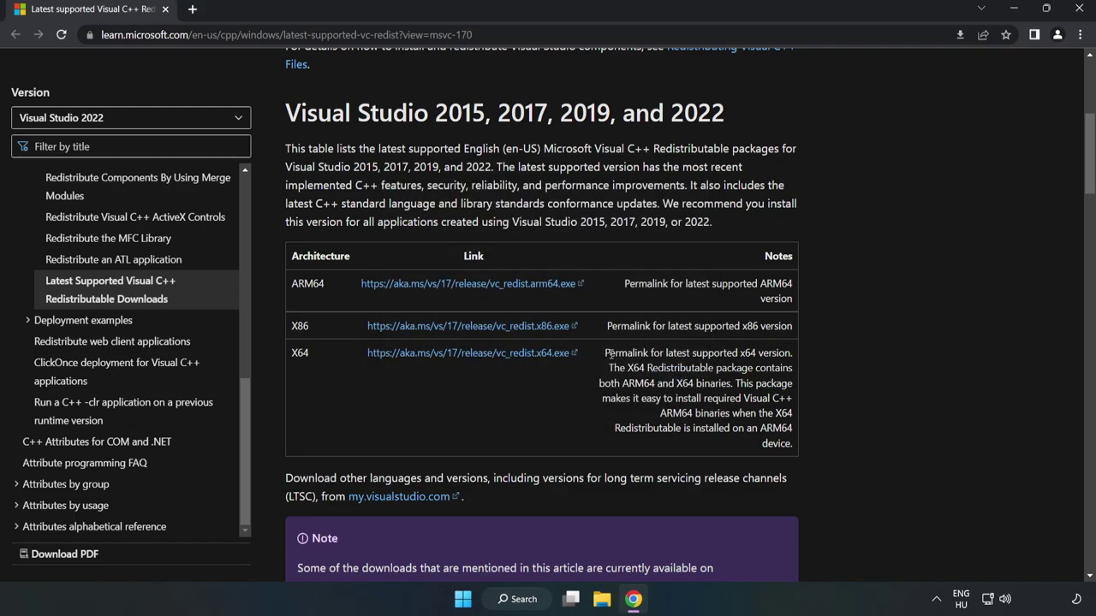
Step: Close Chrome and bring up the Start menu's sleep, shut down and restart options
{"action": "left_click", "coordinate": [1080, 12]}
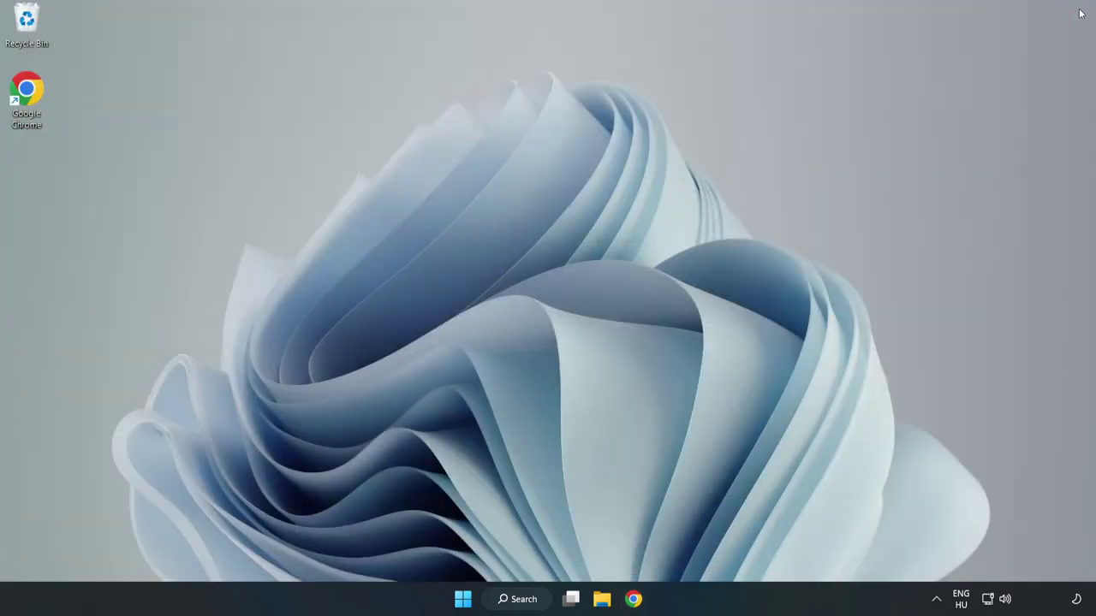
{"action": "left_click", "coordinate": [462, 601]}
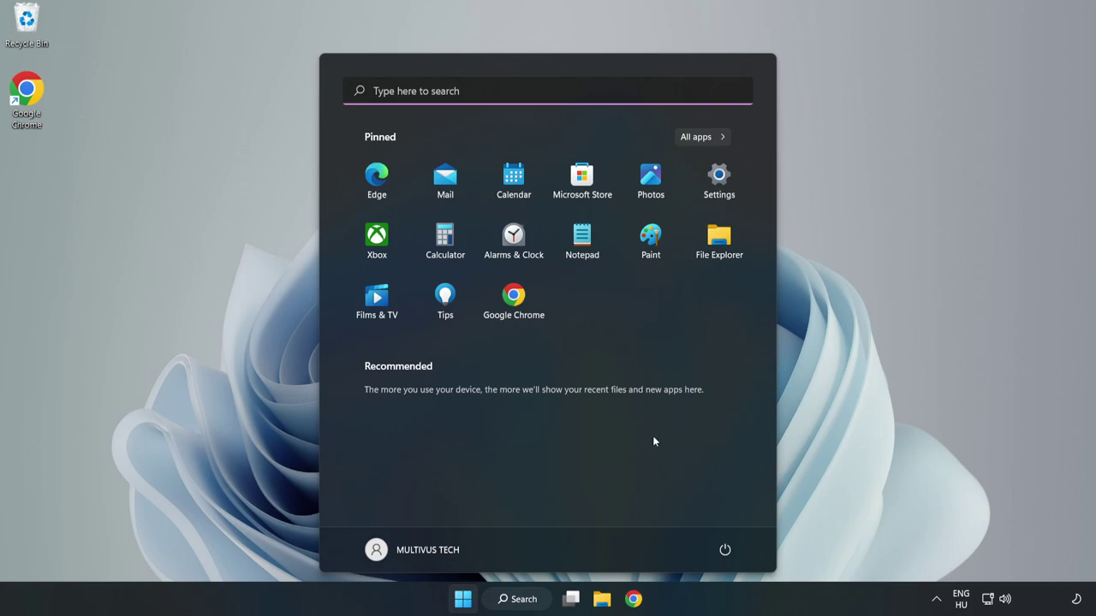
{"action": "left_click", "coordinate": [724, 551]}
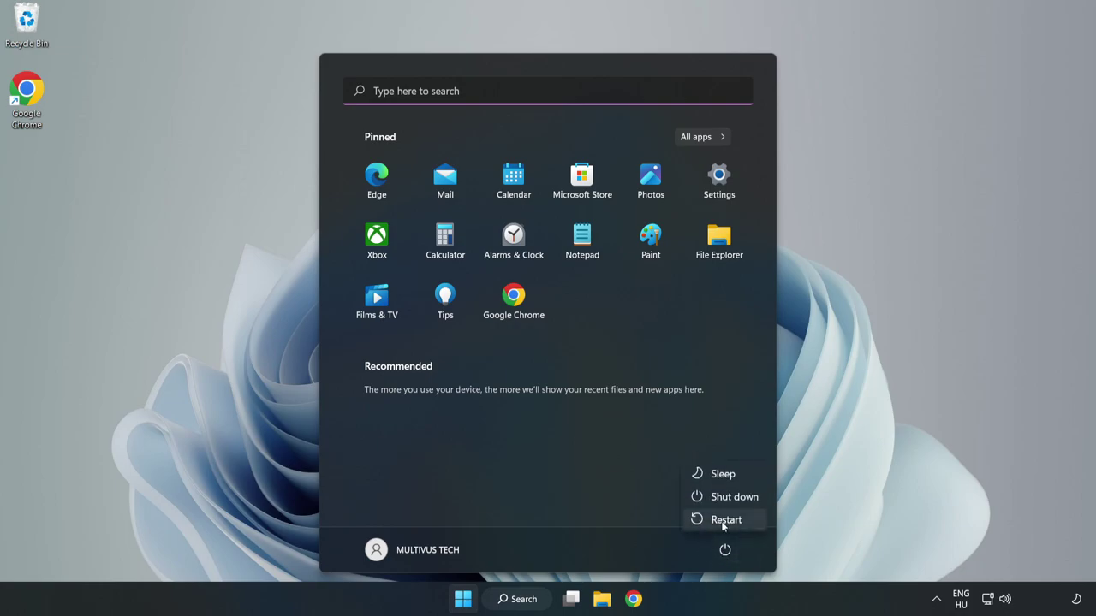